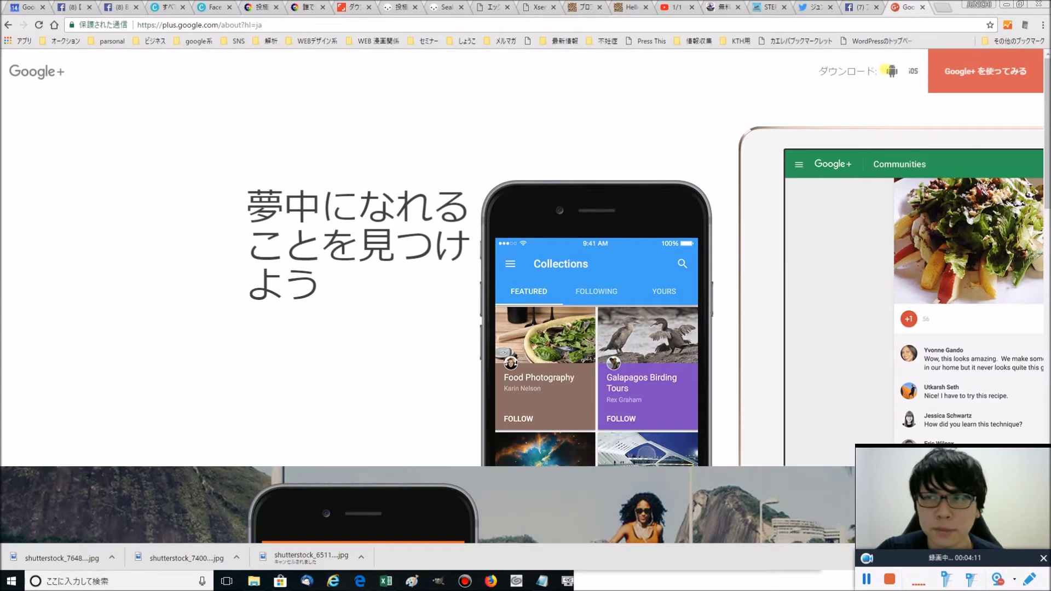
# Step: Open the account's own Google+ profile page and copy its URL into the Google+ field of the WordPress profile
pyautogui.click(985, 79)
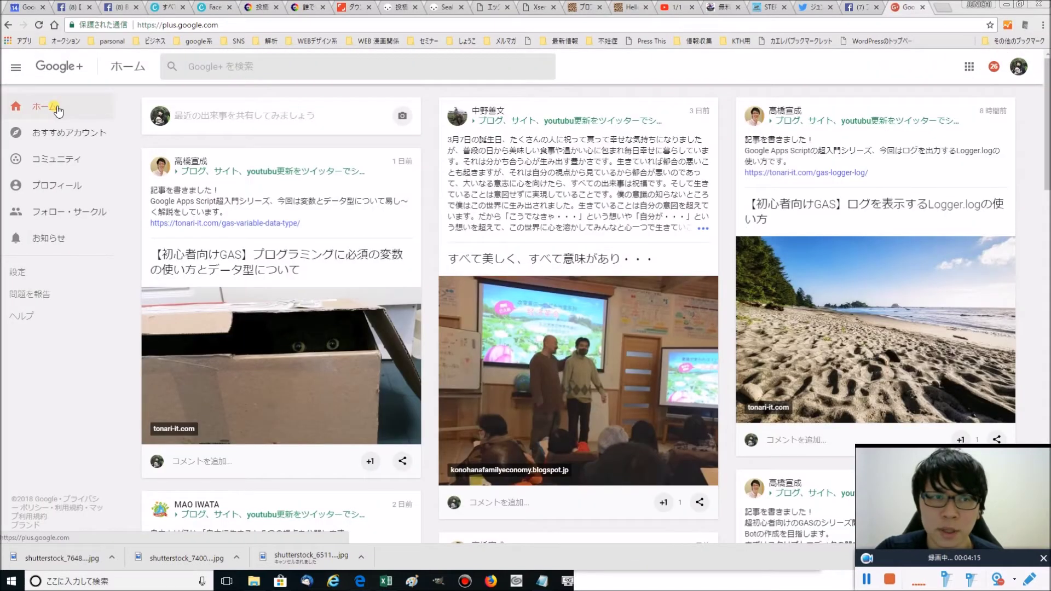
pyautogui.click(61, 189)
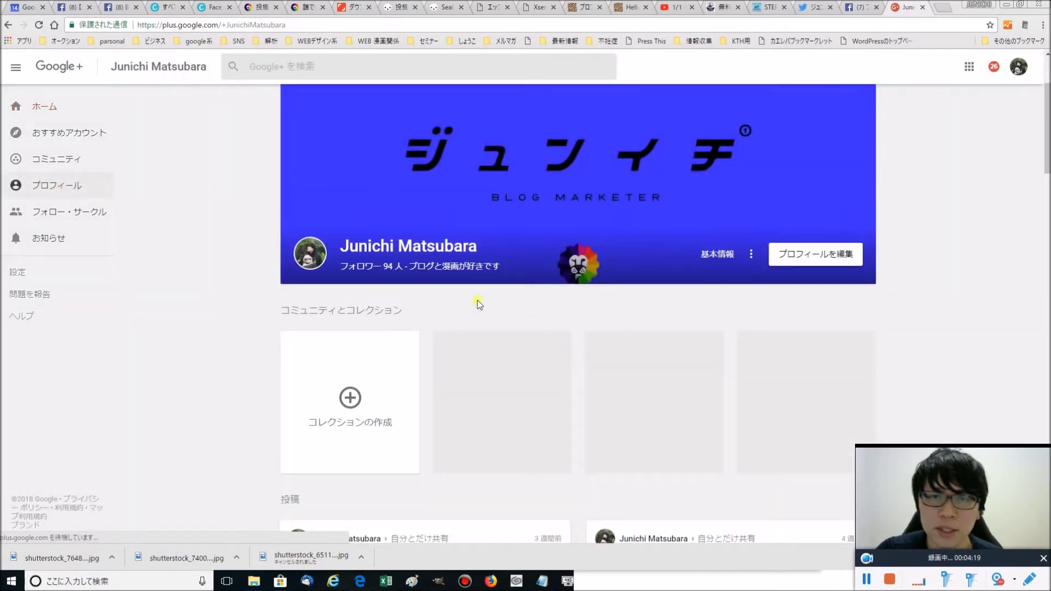
pyautogui.click(171, 26)
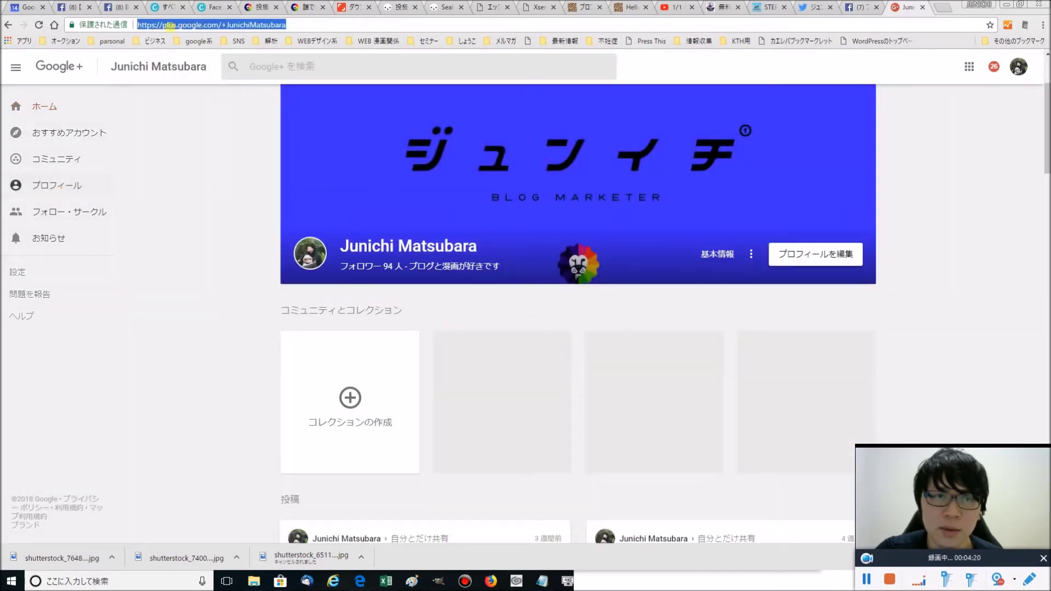
pyautogui.rightClick(246, 24)
pyautogui.click(262, 63)
pyautogui.click(583, 7)
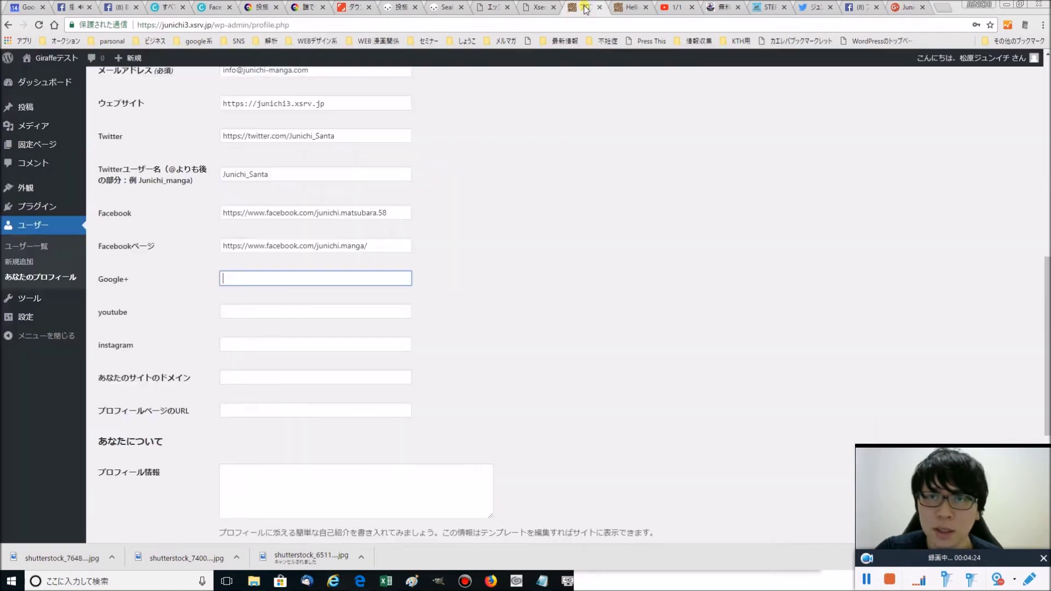
pyautogui.hotkey('ctrl', 'v')
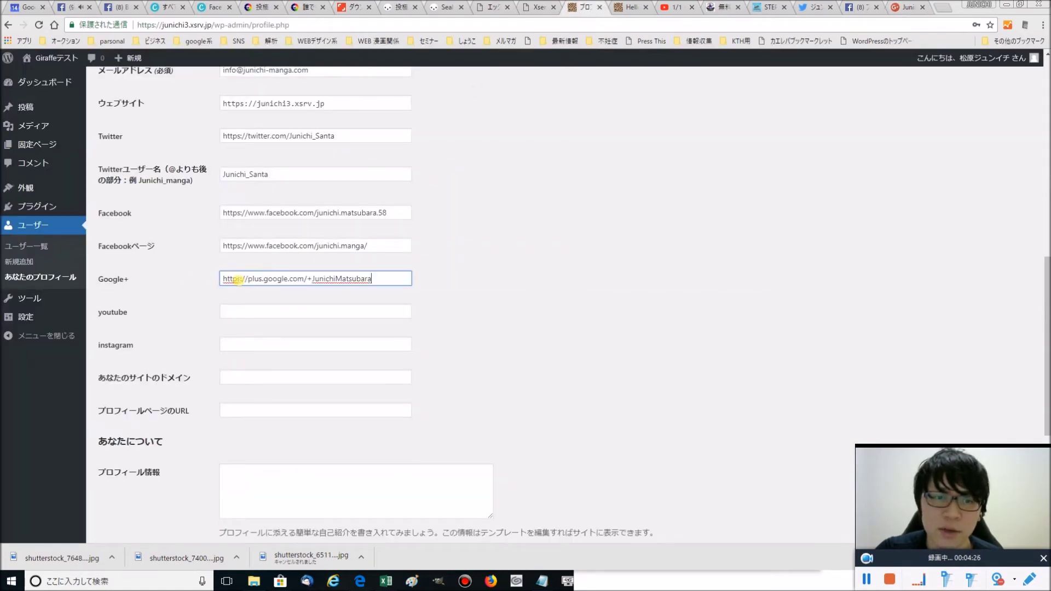
# Step: Open YouTube in a new browser tab and go to the account's own channel page
pyautogui.click(943, 7)
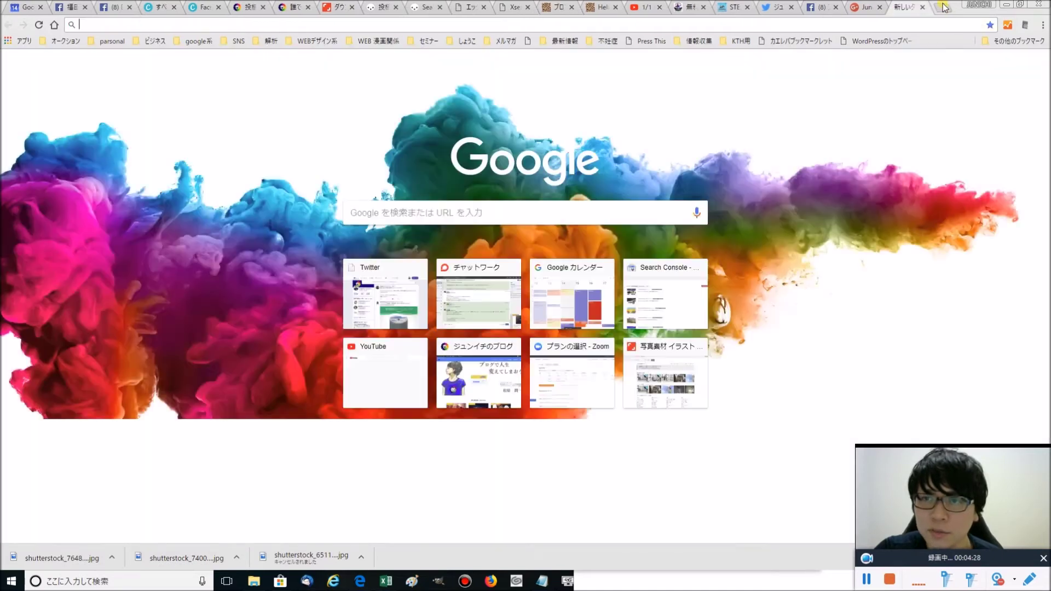
pyautogui.click(254, 44)
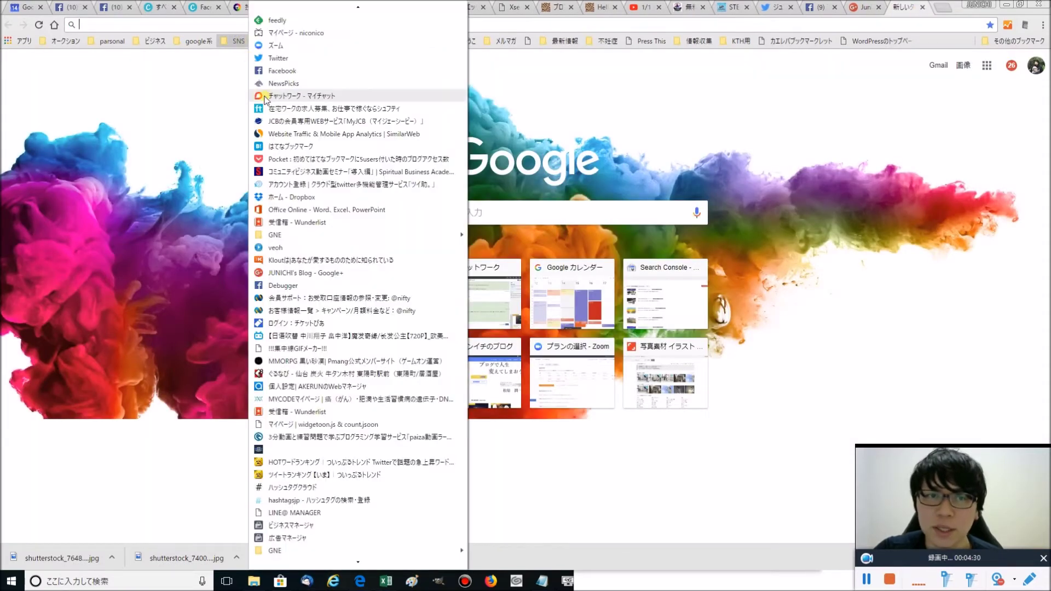
pyautogui.moveTo(197, 42)
pyautogui.click(205, 81)
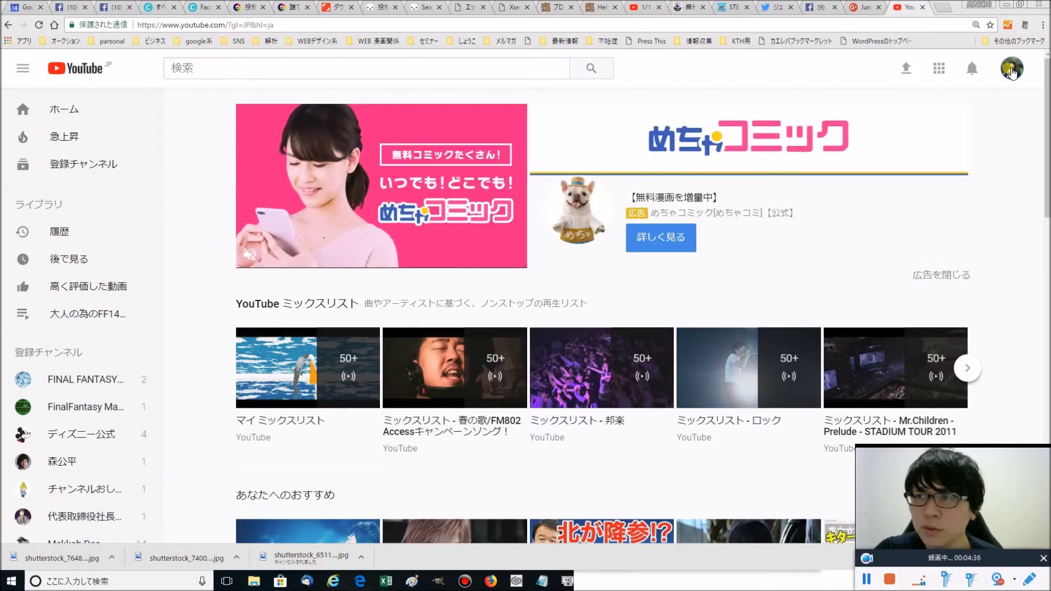
pyautogui.click(1012, 71)
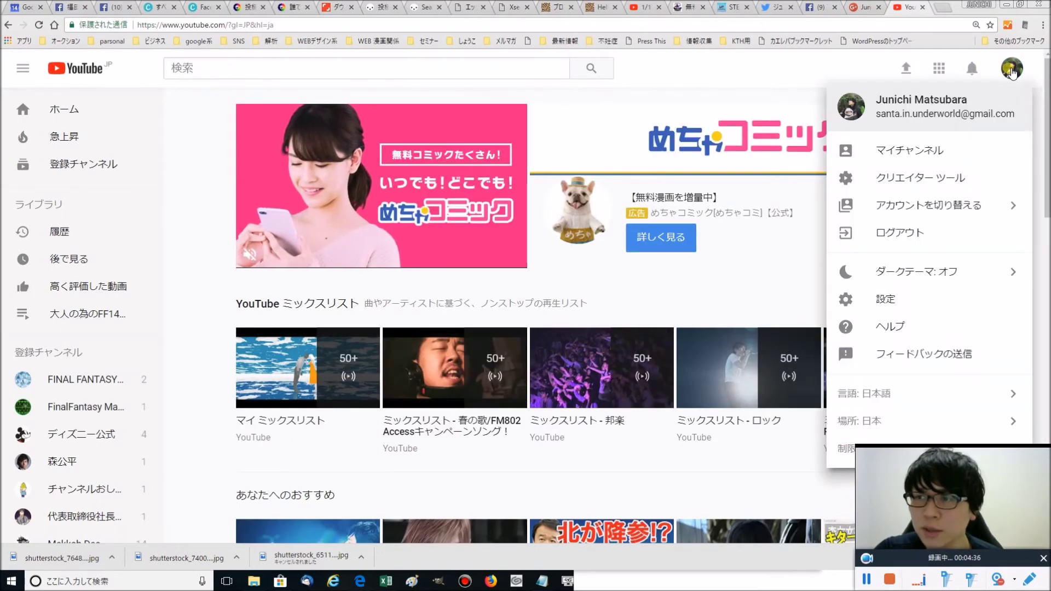
pyautogui.click(909, 151)
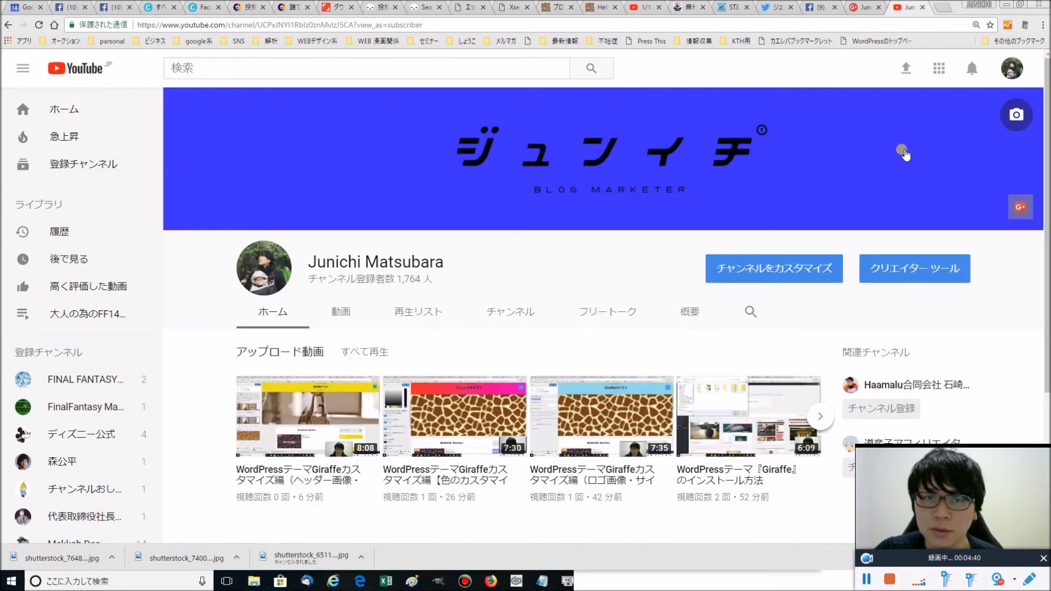
# Step: Copy the full URL of the YouTube channel into the youtube field of the WordPress profile
pyautogui.click(345, 26)
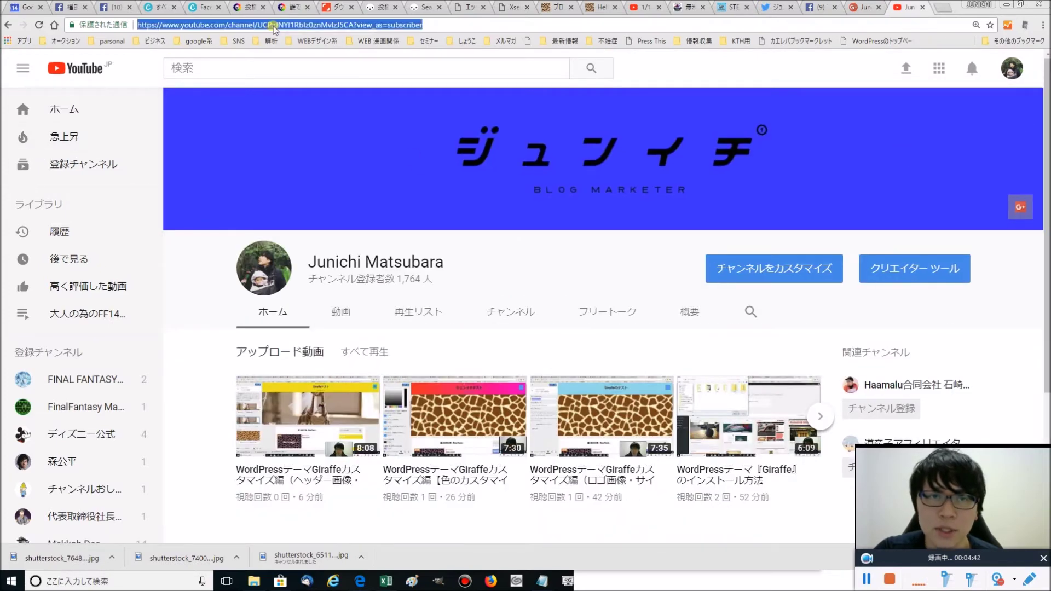
pyautogui.click(328, 25)
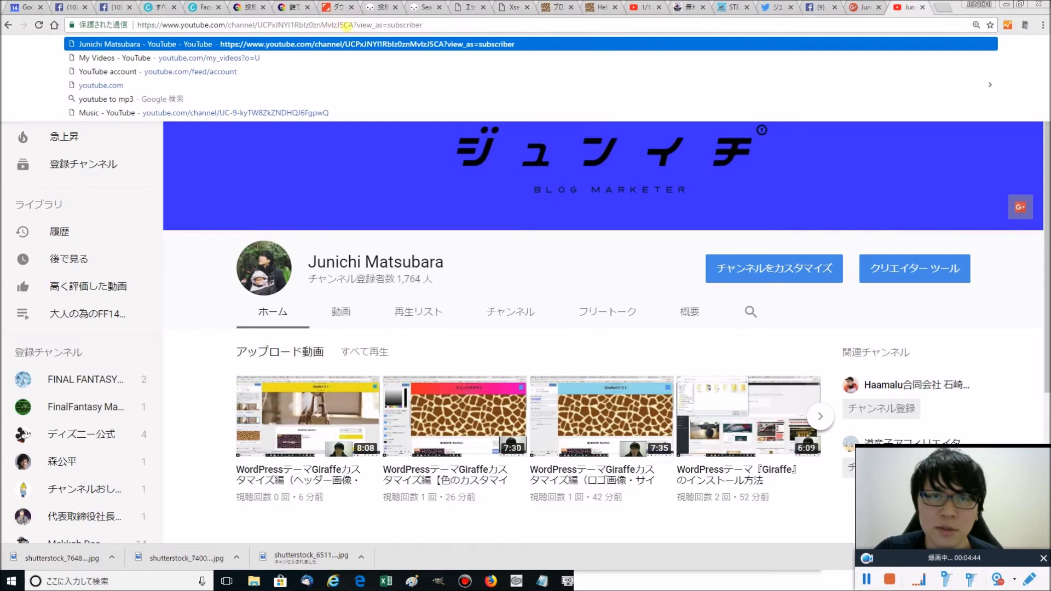
pyautogui.hotkey('ctrl', 'a')
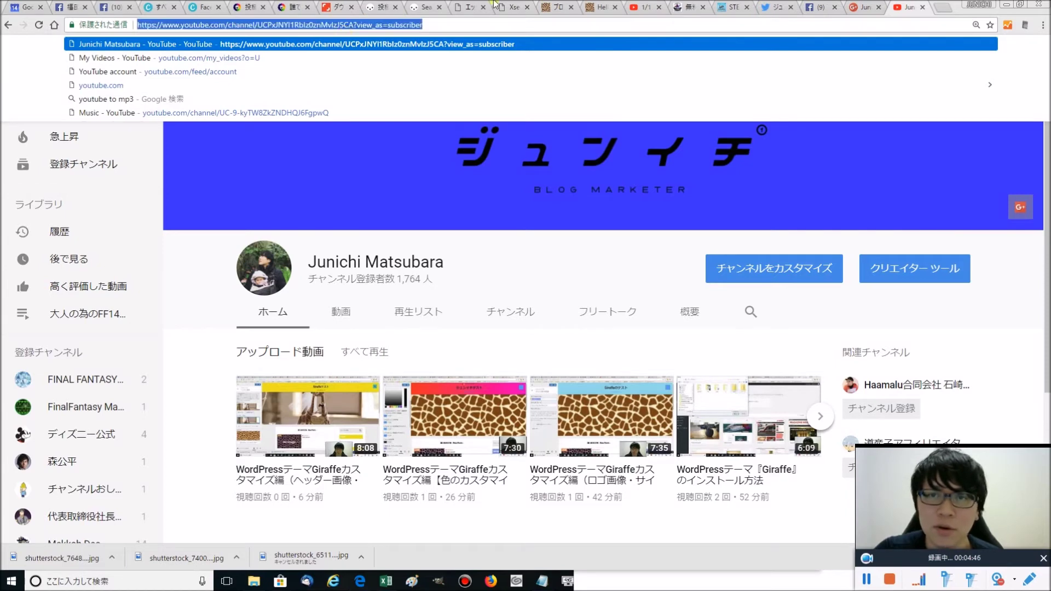
pyautogui.click(558, 6)
pyautogui.click(257, 314)
pyautogui.hotkey('ctrl', 'v')
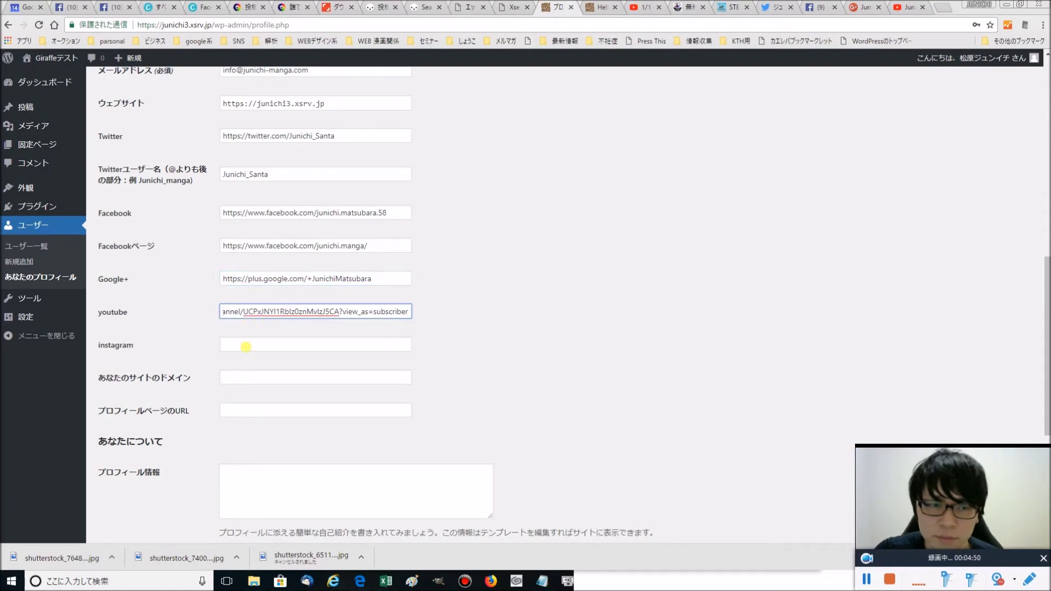
# Step: Search the web for インスタグラム in a new browser tab and try to open the Instagram site for its profile URL
pyautogui.click(268, 352)
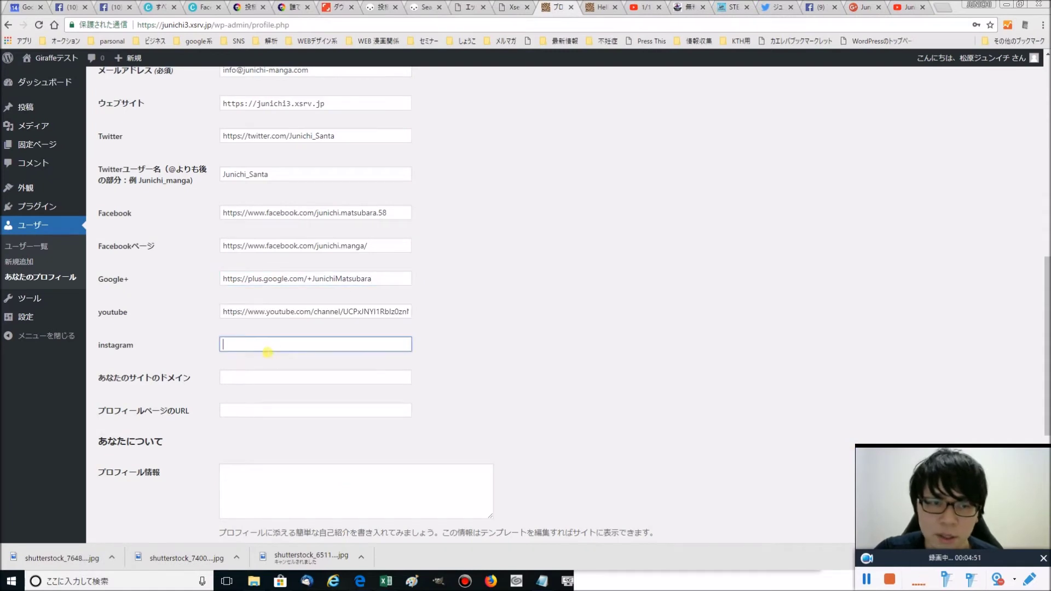
pyautogui.click(940, 8)
pyautogui.write('i')
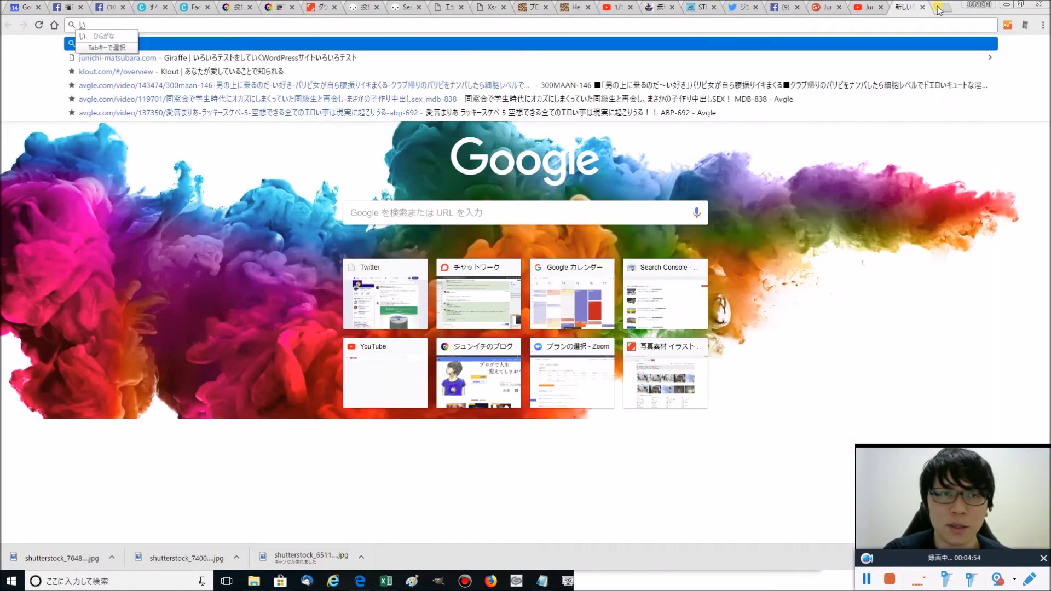
pyautogui.write('nsutagura')
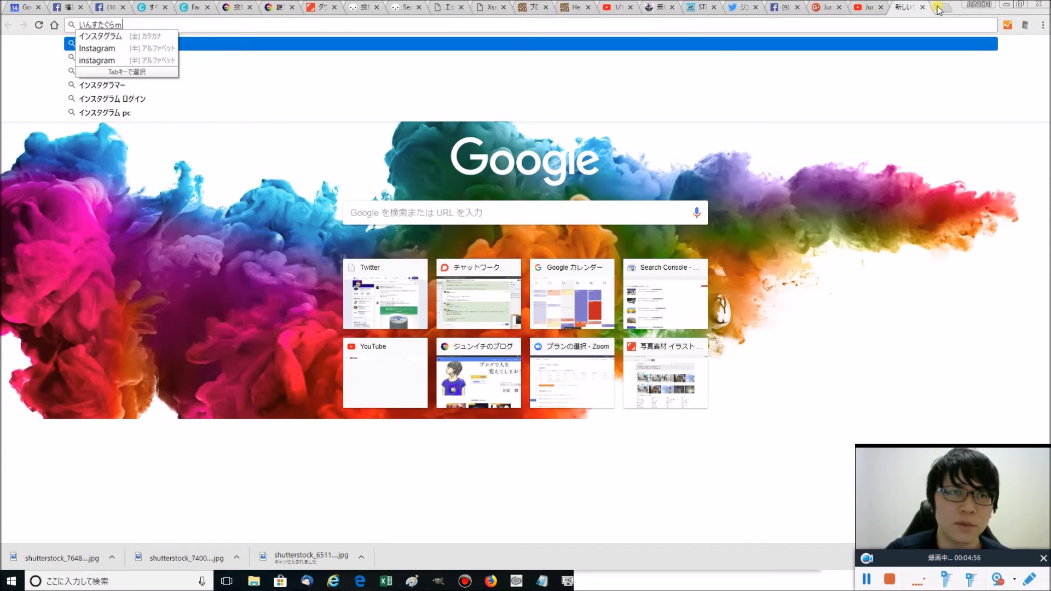
pyautogui.write('mu')
pyautogui.press('Return')
pyautogui.press('Return')
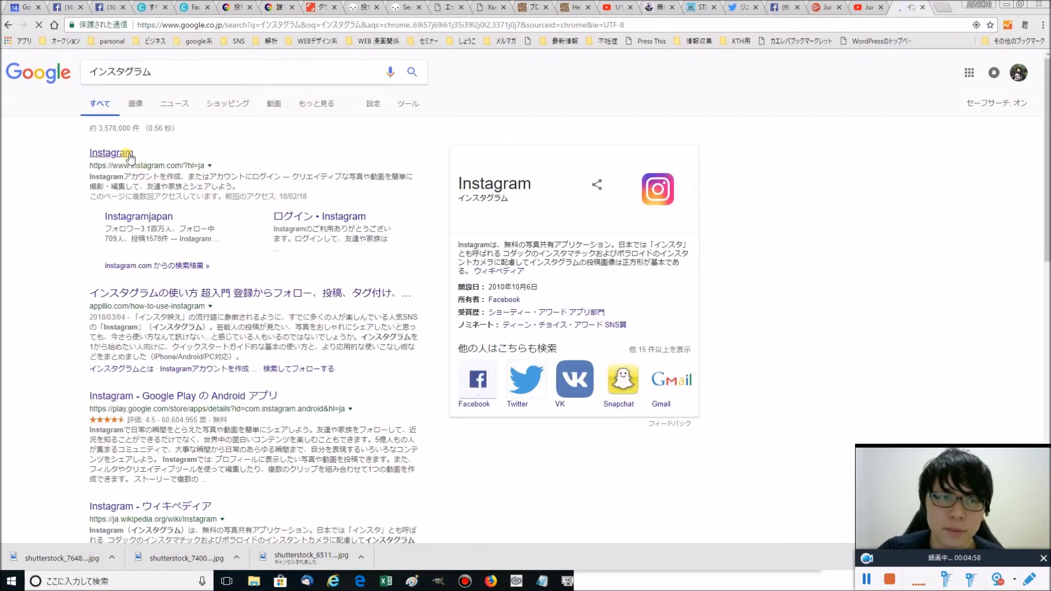
pyautogui.click(128, 156)
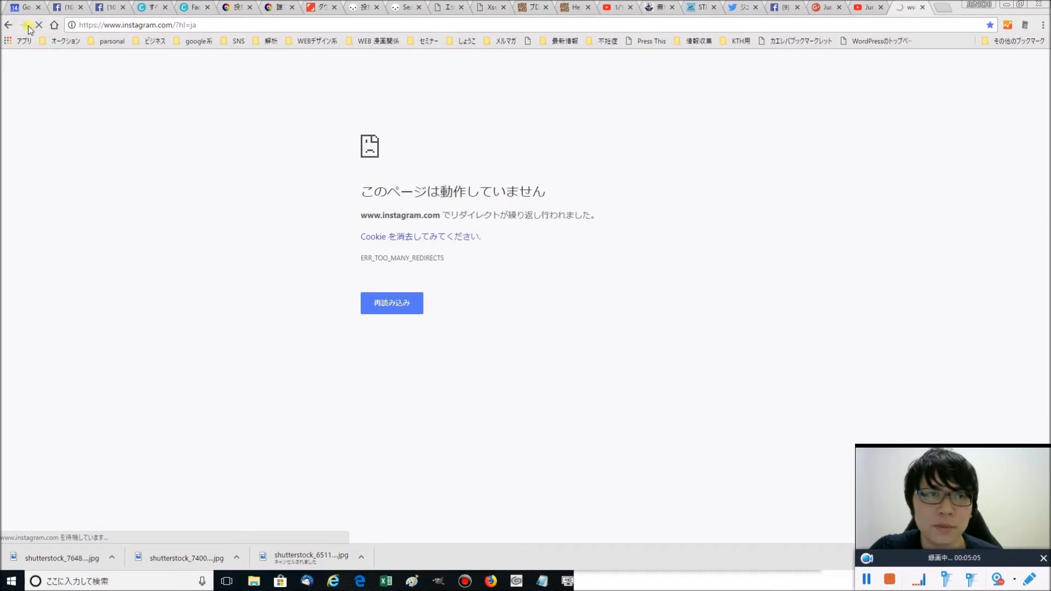
pyautogui.hotkey('ctrl', 'l')
pyautogui.press('End')
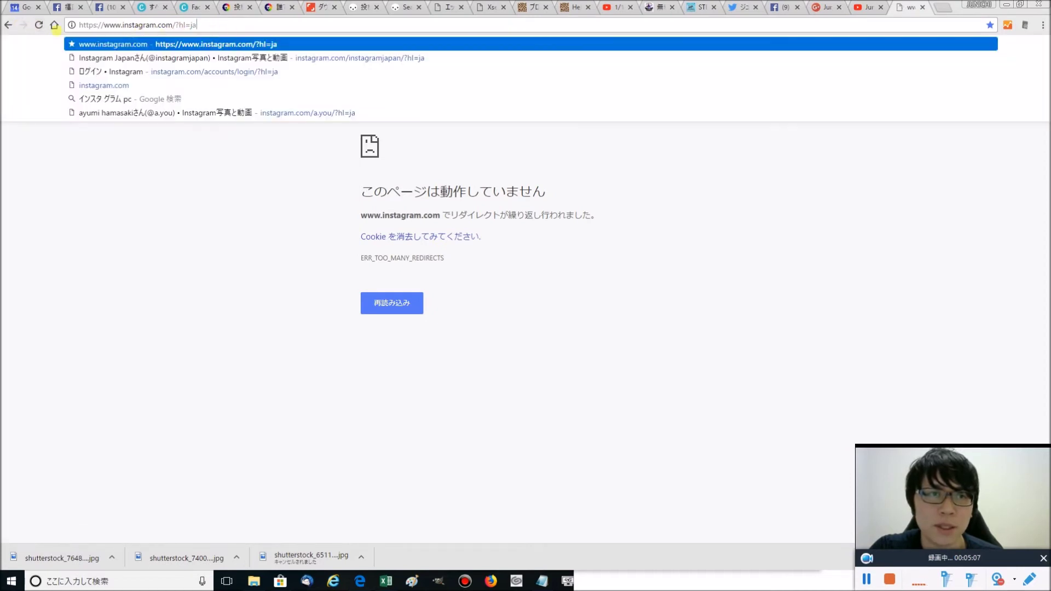
pyautogui.click(38, 26)
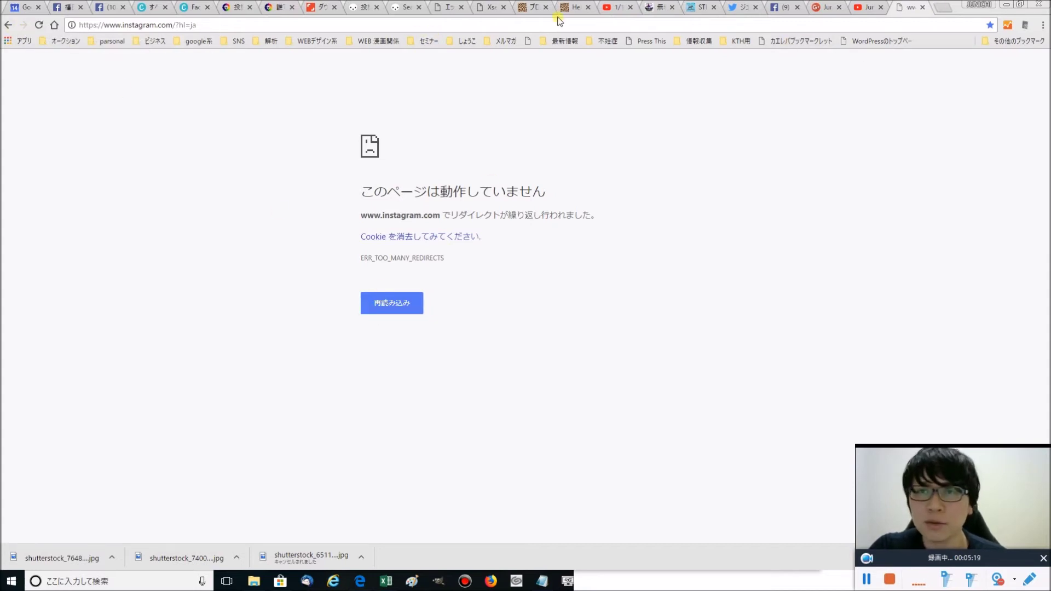
# Step: Return to the WordPress profile and enter junichi-manga.com as the site domain (あなたのサイトのドメイン)
pyautogui.click(534, 7)
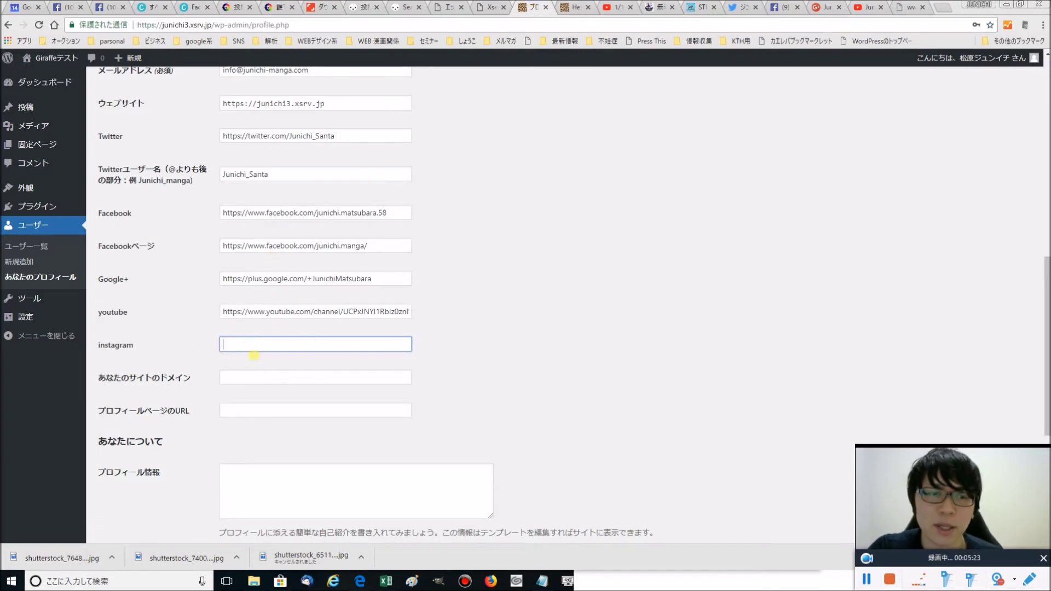
pyautogui.click(233, 380)
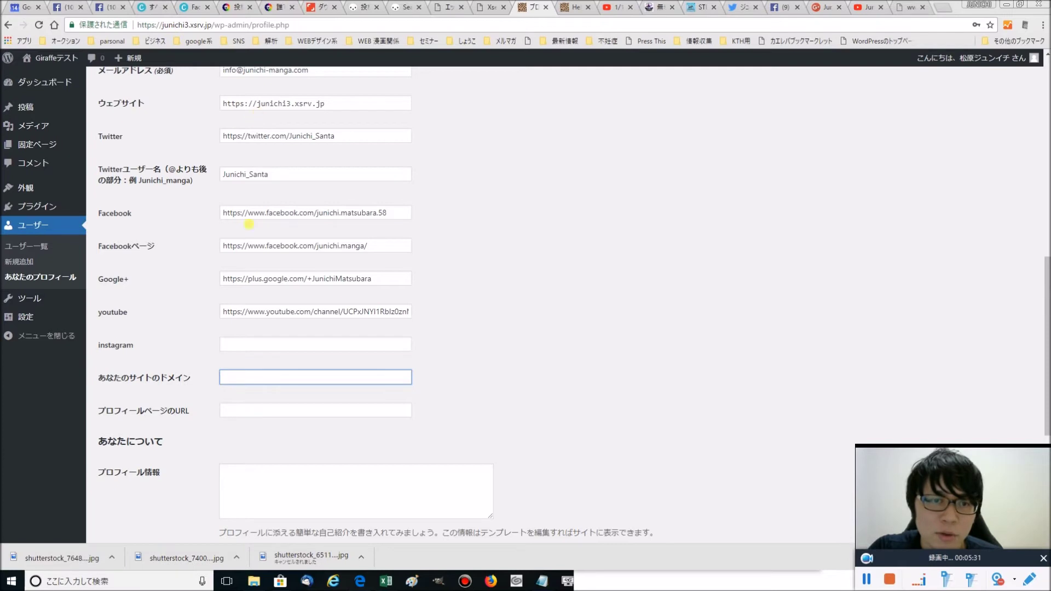
pyautogui.write('junichi-manga.com')
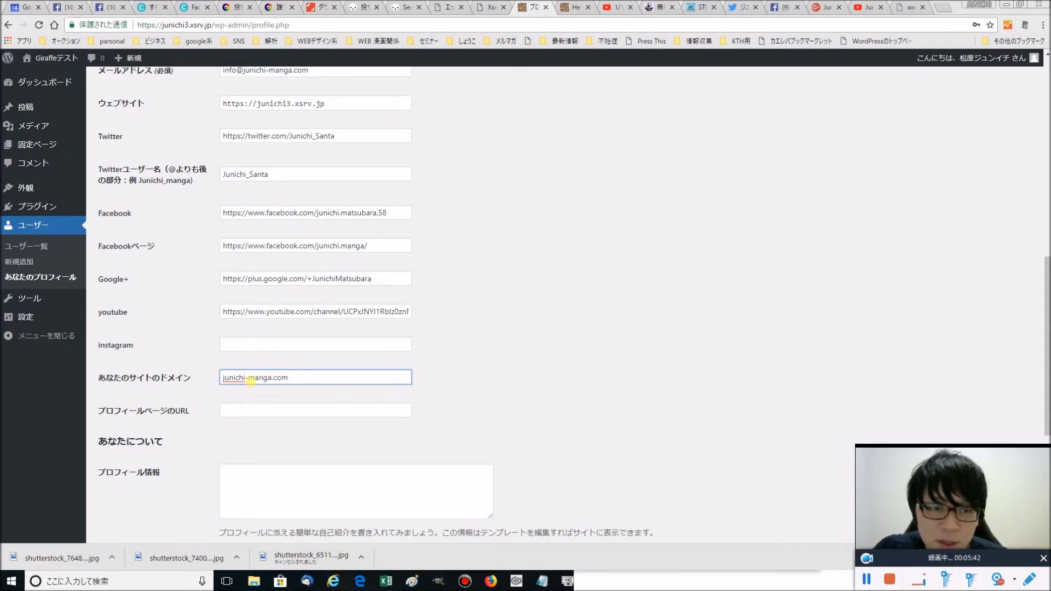
pyautogui.click(236, 417)
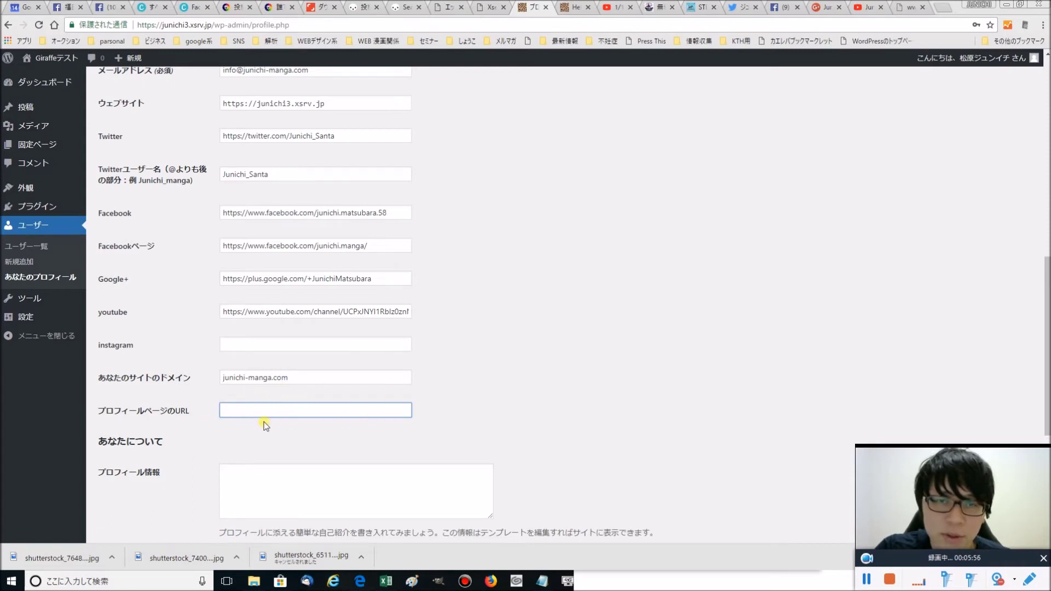
# Step: Fill the biography (プロフィール情報) with the sentence ここに自己紹介文を書く。 repeated eight times
pyautogui.scroll(-2, 264, 417)
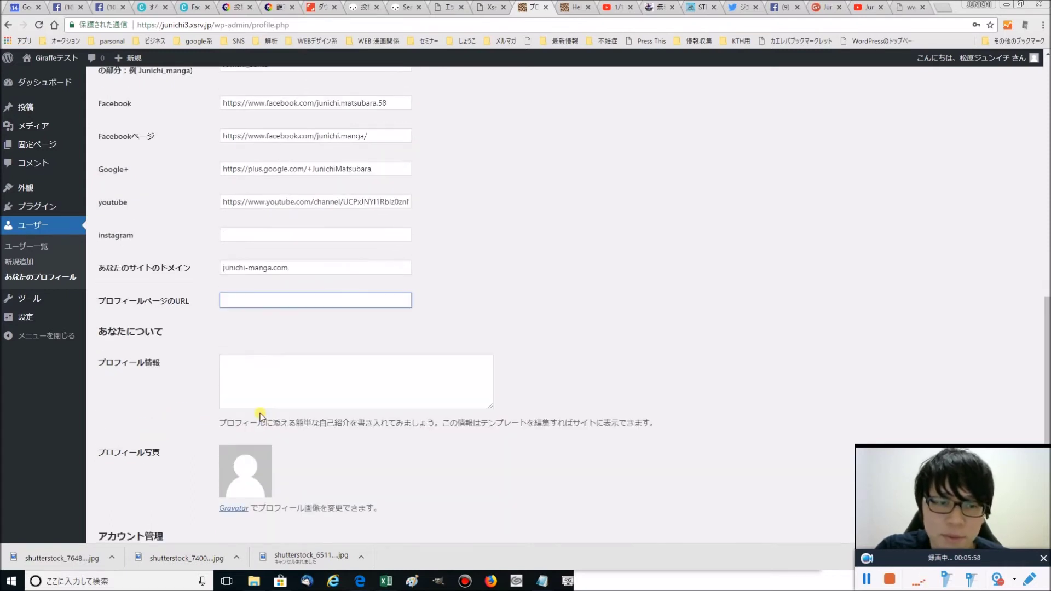
pyautogui.click(236, 383)
pyautogui.write('ここにjikoshoukaibun')
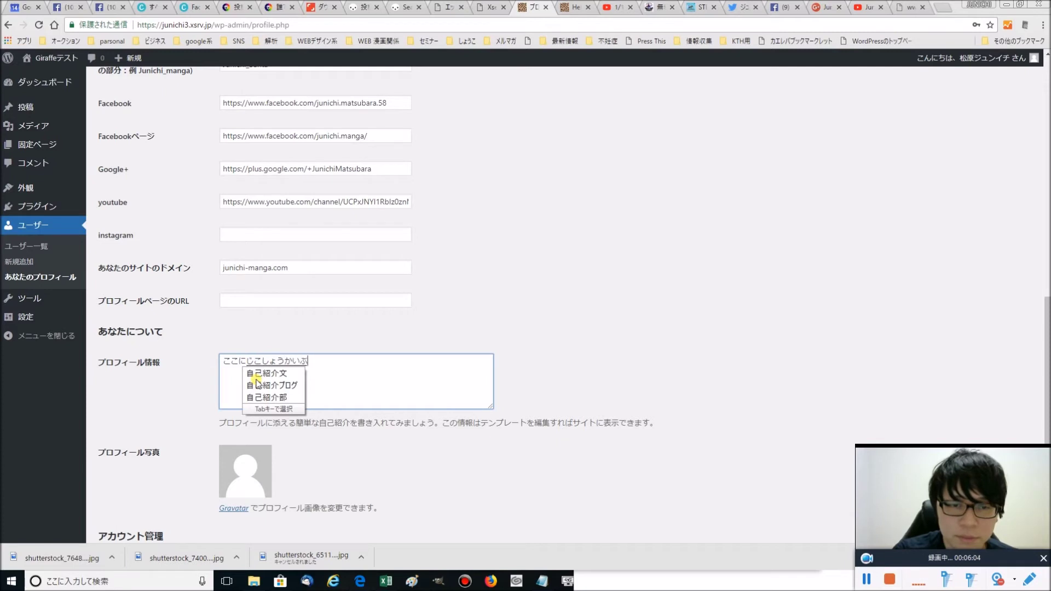
pyautogui.press('space')
pyautogui.write('wokaku')
pyautogui.press('space')
pyautogui.write('.')
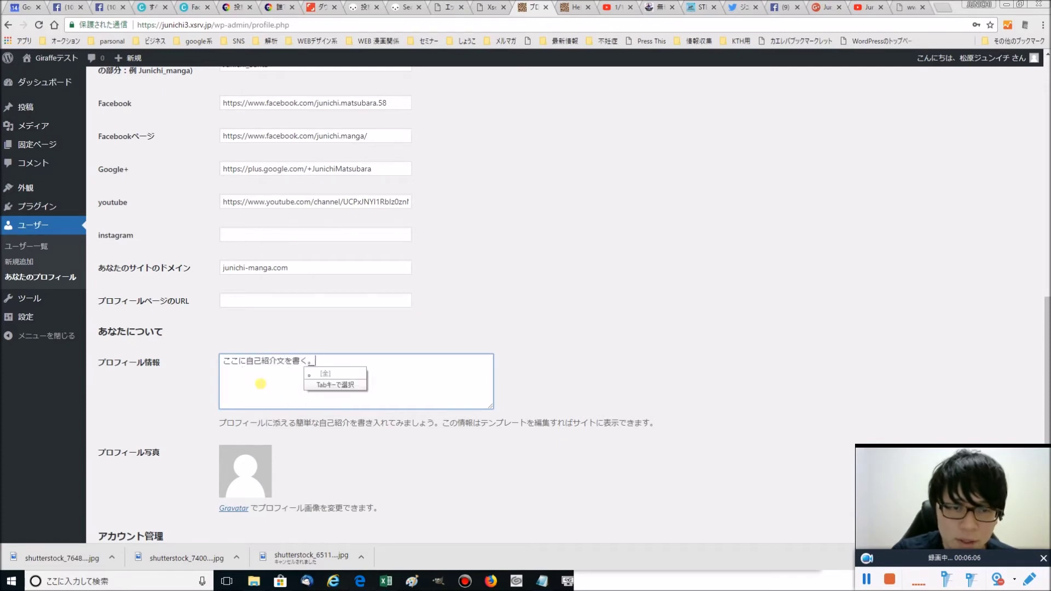
pyautogui.press('Return')
pyautogui.hotkey('ctrl', 'v')
pyautogui.hotkey('ctrl', 'v')
pyautogui.hotkey('ctrl', 'v')
pyautogui.hotkey('ctrl', 'v')
pyautogui.hotkey('ctrl', 'v')
pyautogui.hotkey('ctrl', 'v')
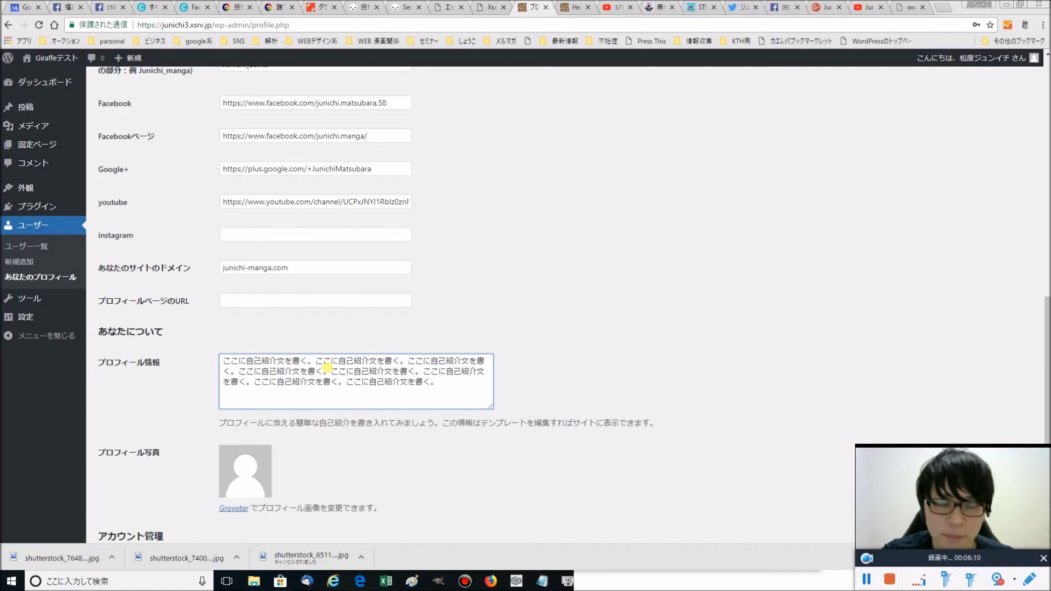
# Step: Examine the writer box in the published Hello world! post, and return to the WordPress profile page
pyautogui.click(564, 6)
pyautogui.scroll(2, 373, 257)
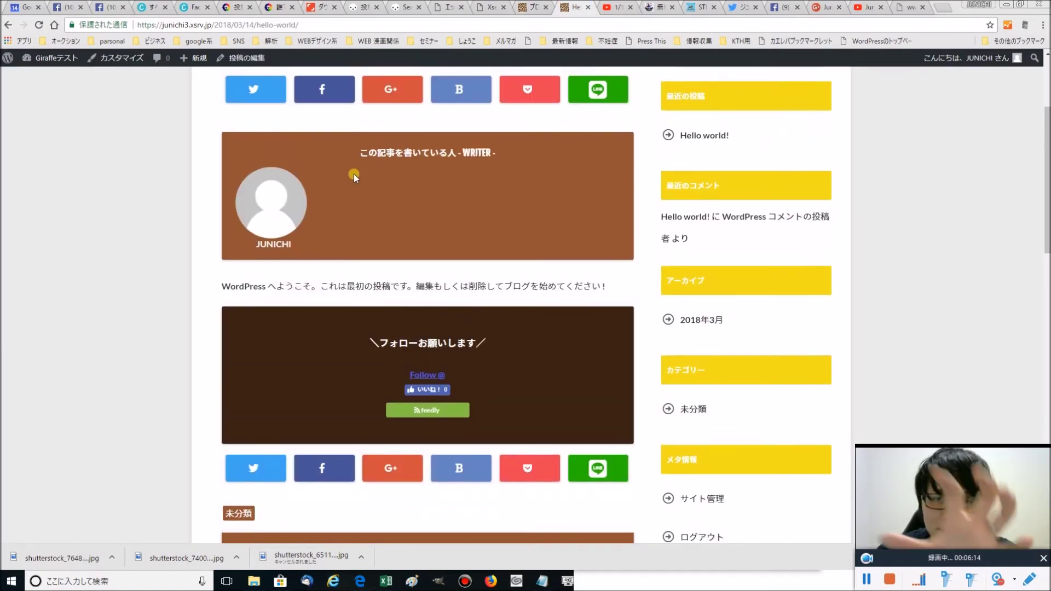
pyautogui.click(536, 5)
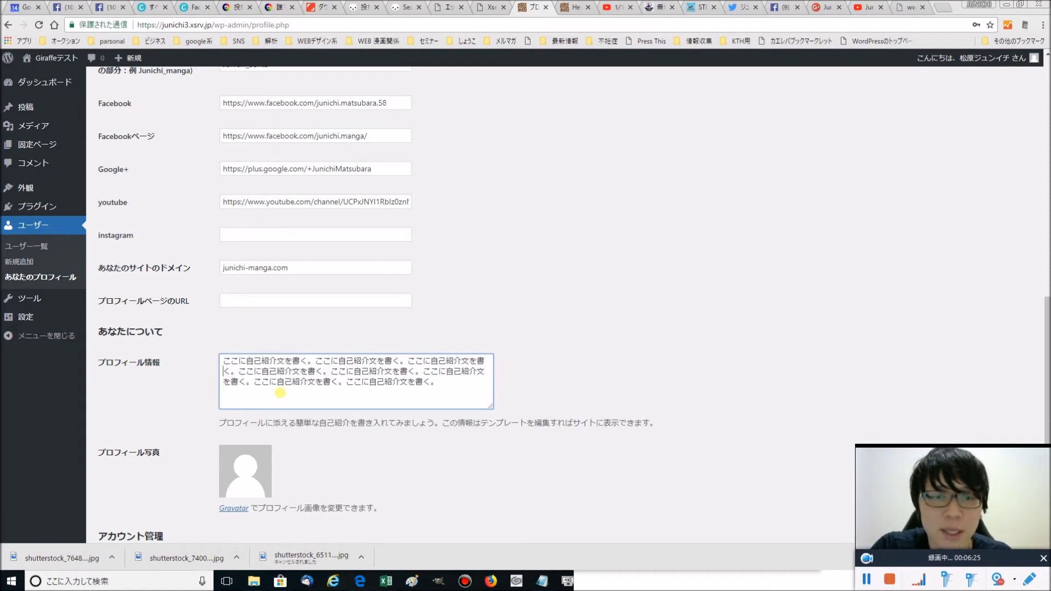
# Step: Upload shutterstock_740086270 from the ダウンロード folder as a new image for the profile's Avatar section
pyautogui.scroll(-3, 234, 381)
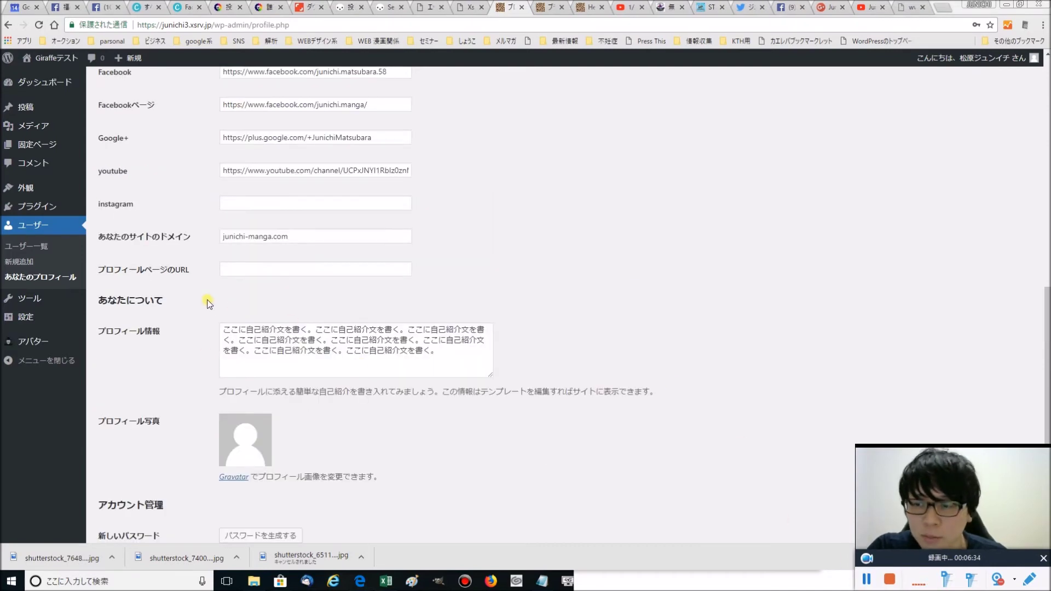
pyautogui.scroll(-5, 208, 304)
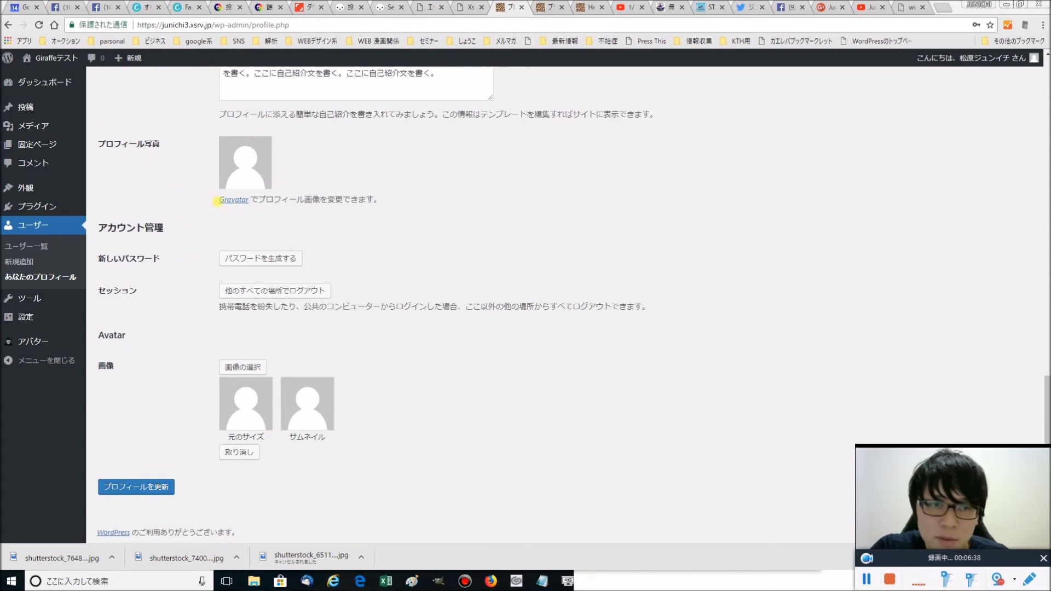
pyautogui.doubleClick(107, 337)
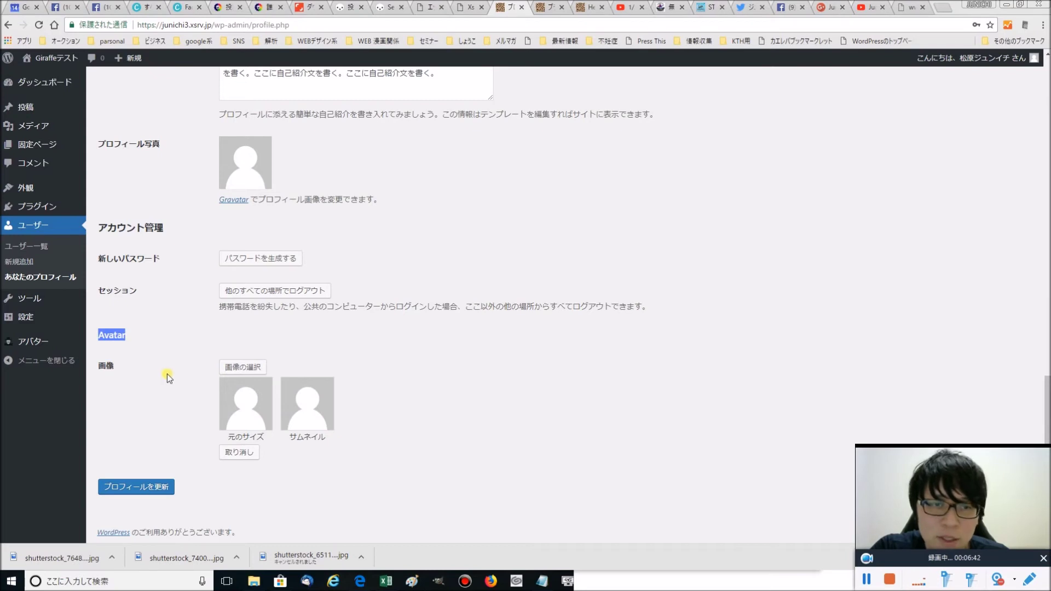
pyautogui.click(119, 365)
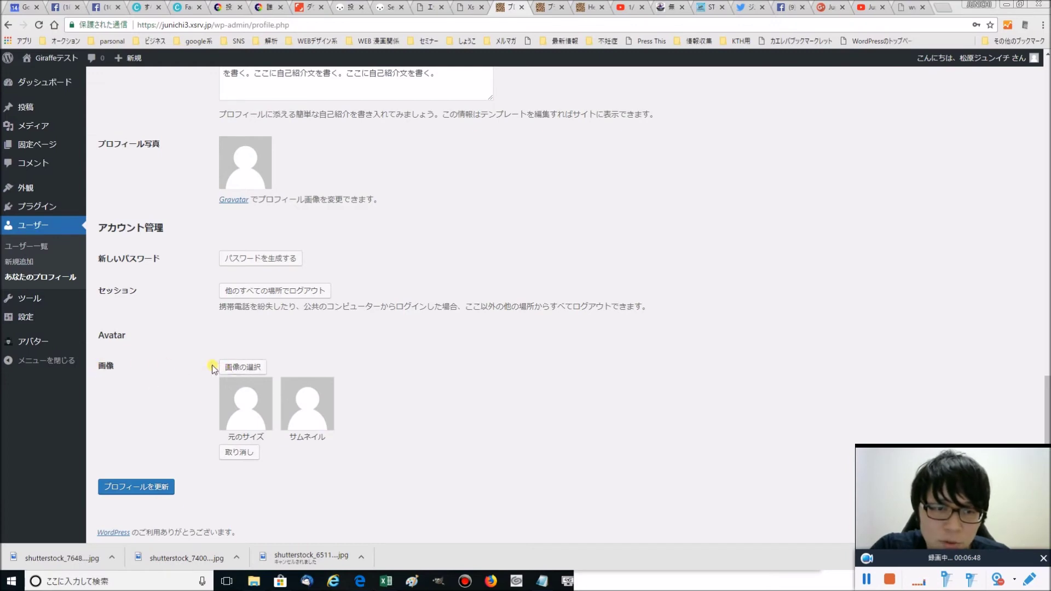
pyautogui.click(239, 369)
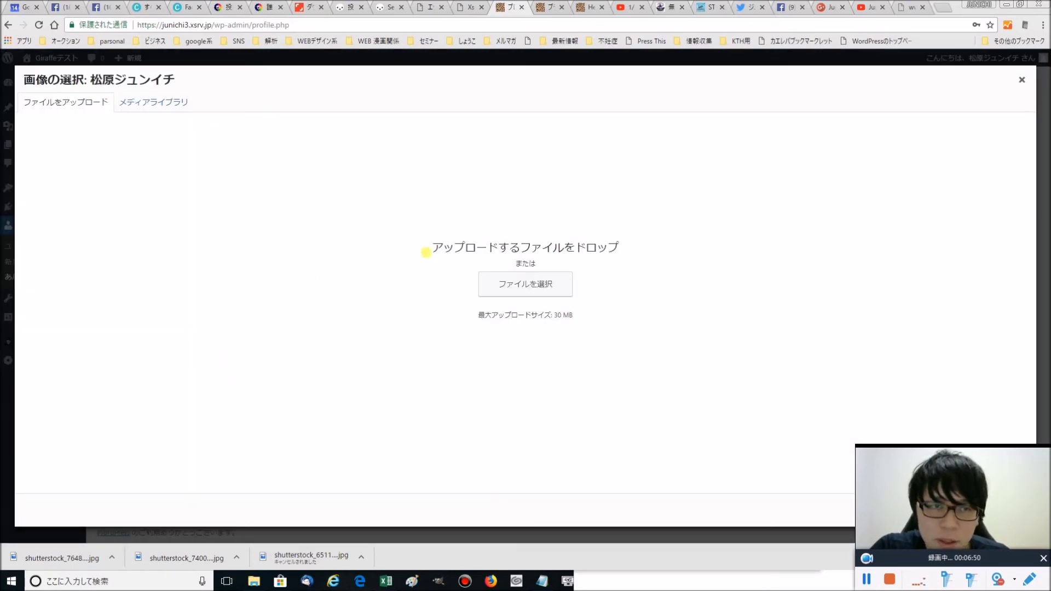
pyautogui.click(498, 283)
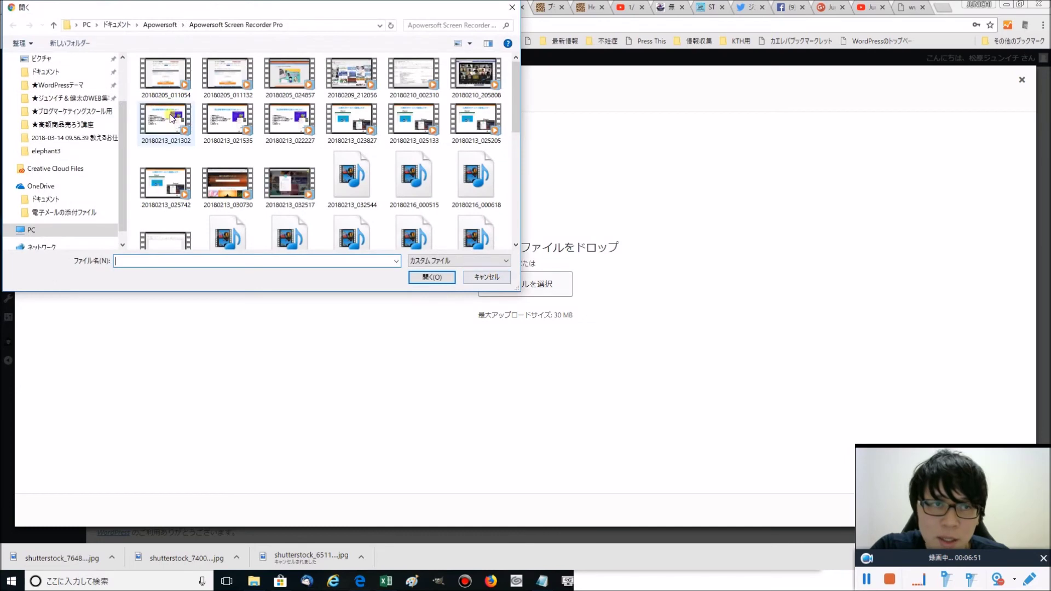
pyautogui.scroll(1, 52, 101)
pyautogui.click(55, 58)
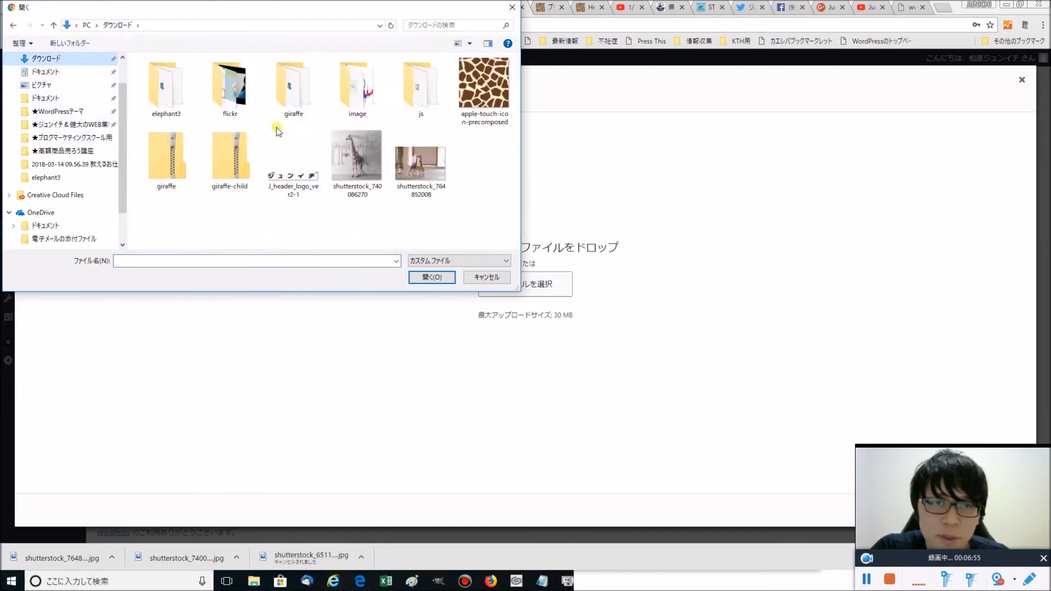
pyautogui.click(364, 152)
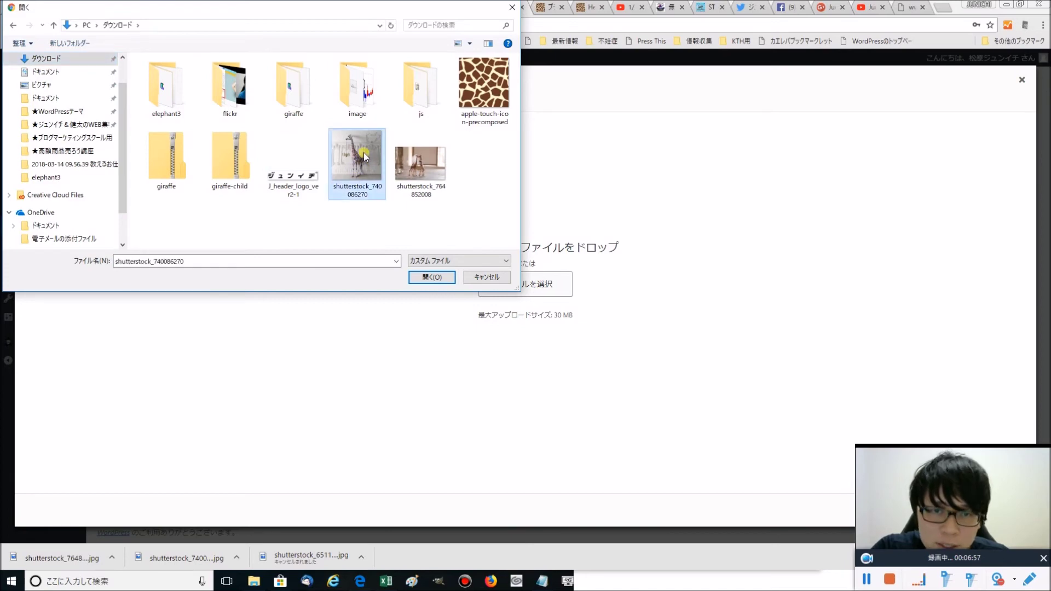
pyautogui.click(415, 277)
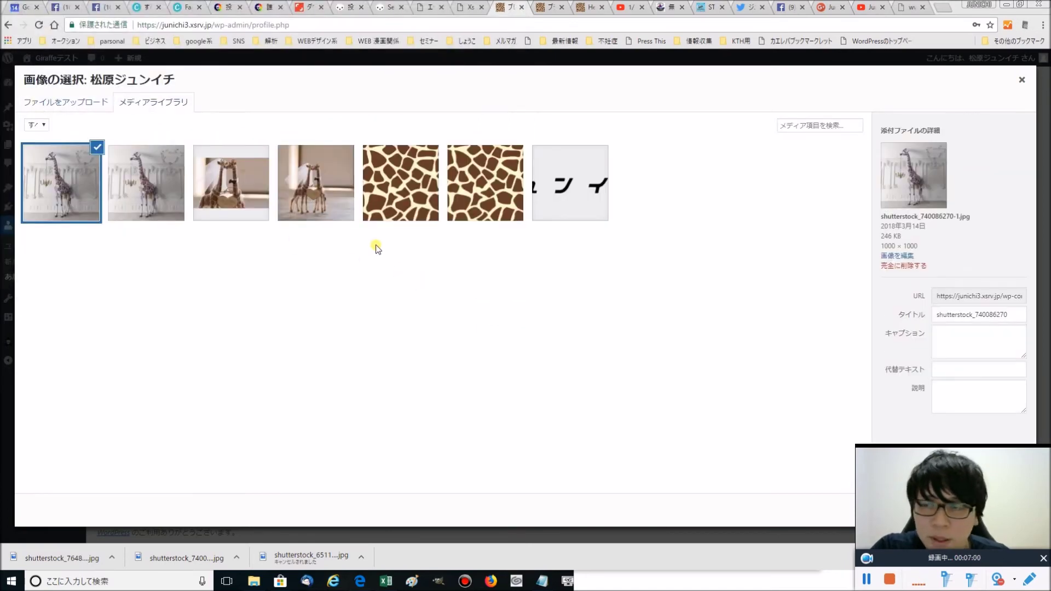
# Step: Choose the uploaded giraffe picture as the avatar image and save the updated profile
pyautogui.moveTo(954, 508); pyautogui.dragTo(758, 538)
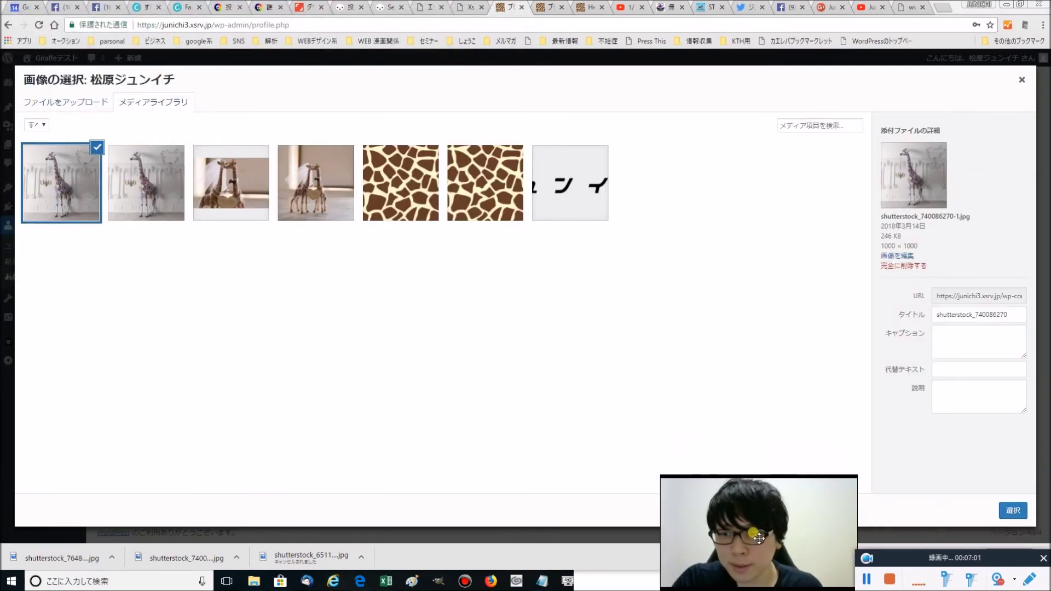
pyautogui.click(1013, 510)
pyautogui.moveTo(793, 513); pyautogui.dragTo(987, 475)
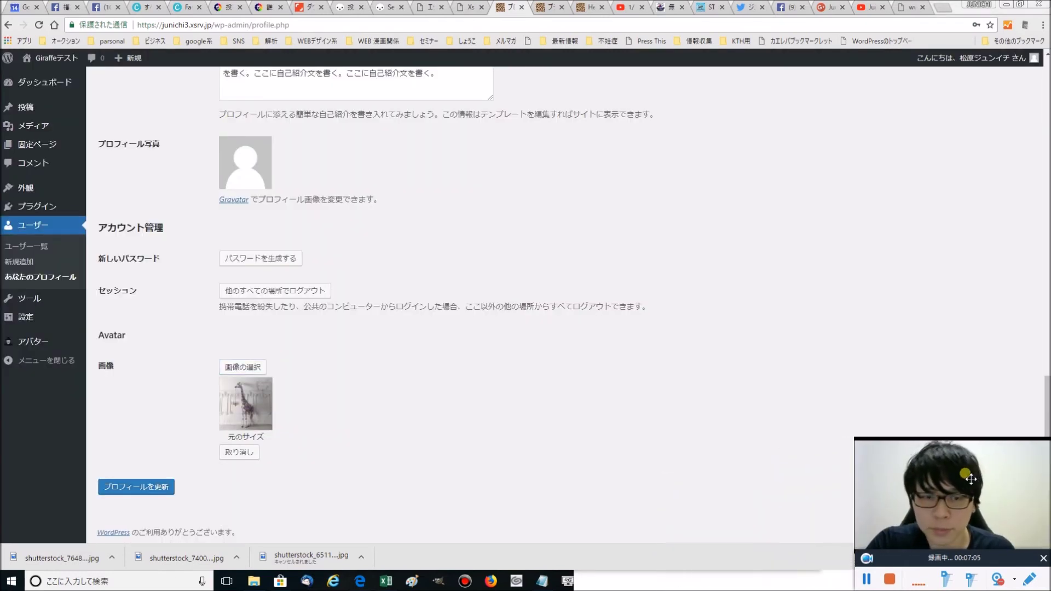
pyautogui.click(148, 493)
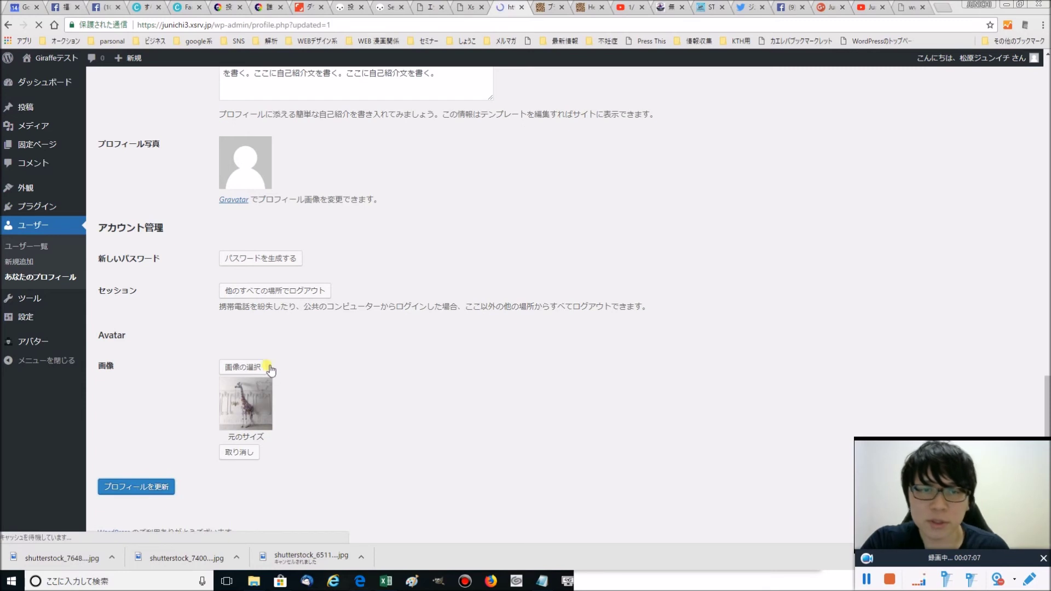
# Step: Reload the published Hello world! post and examine the avatar, social links and biography in the upper and lower writer boxes
pyautogui.click(576, 6)
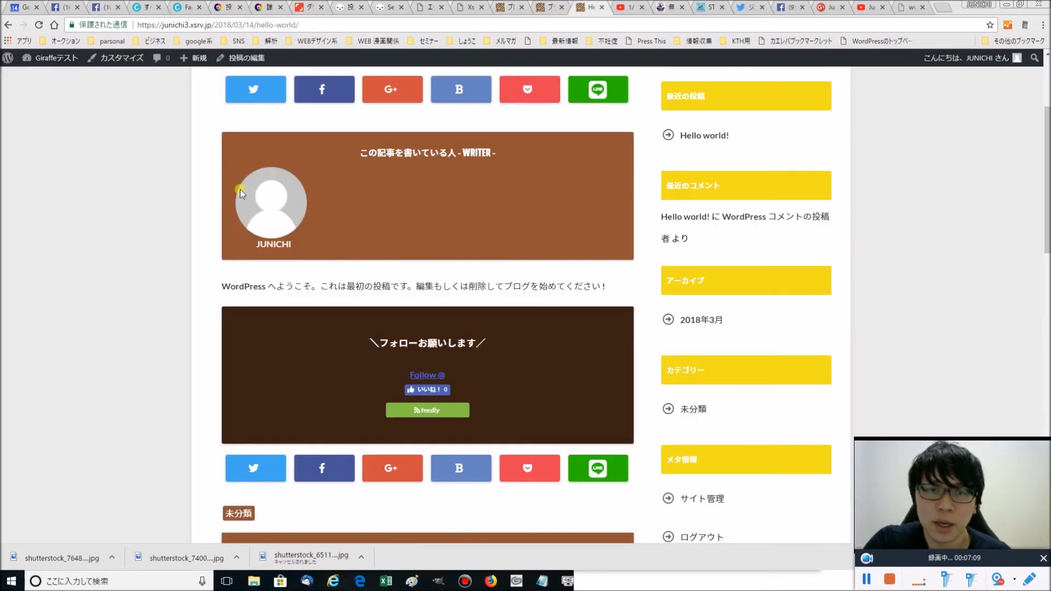
pyautogui.click(38, 25)
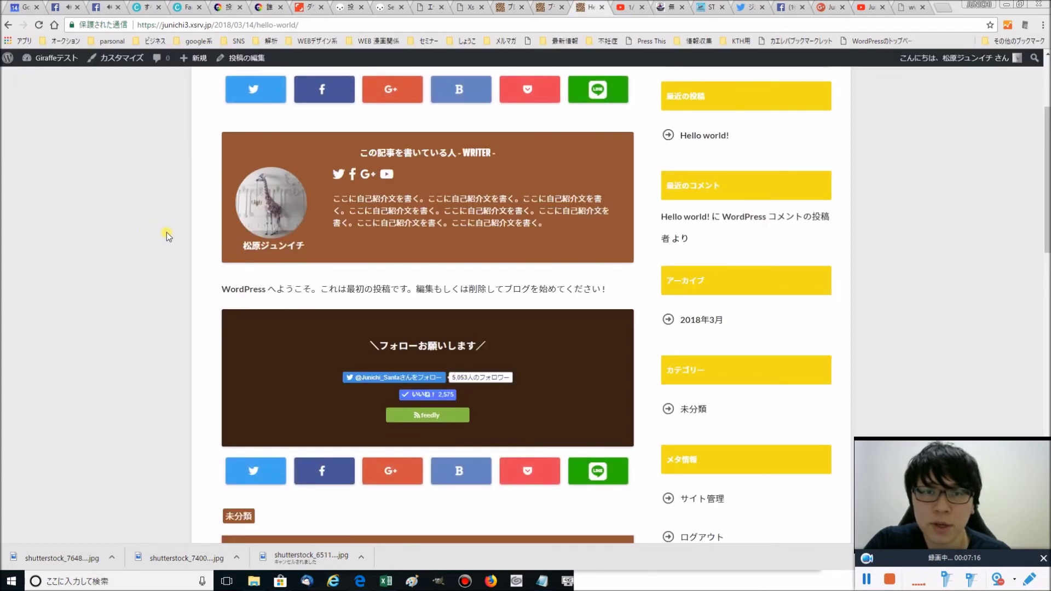
pyautogui.scroll(1, 191, 222)
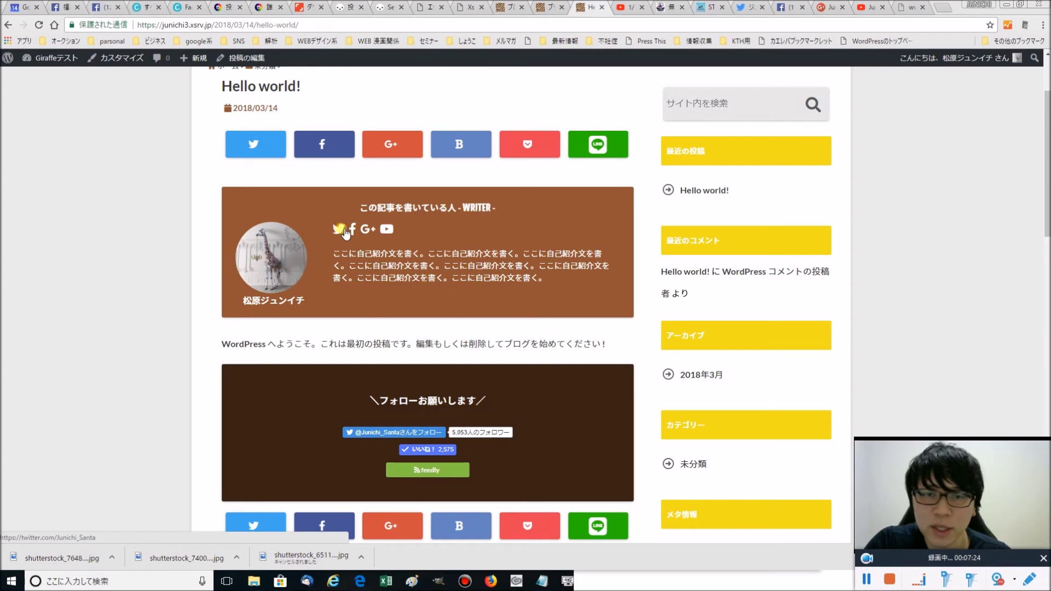
pyautogui.moveTo(334, 255); pyautogui.dragTo(560, 289)
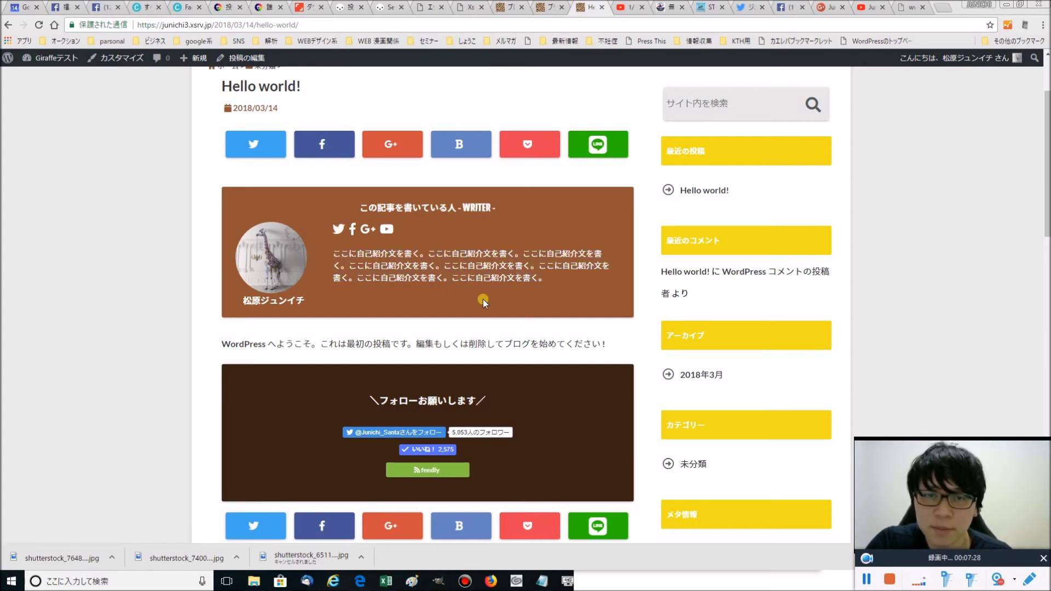
pyautogui.scroll(-2, 199, 263)
pyautogui.scroll(-4, 199, 261)
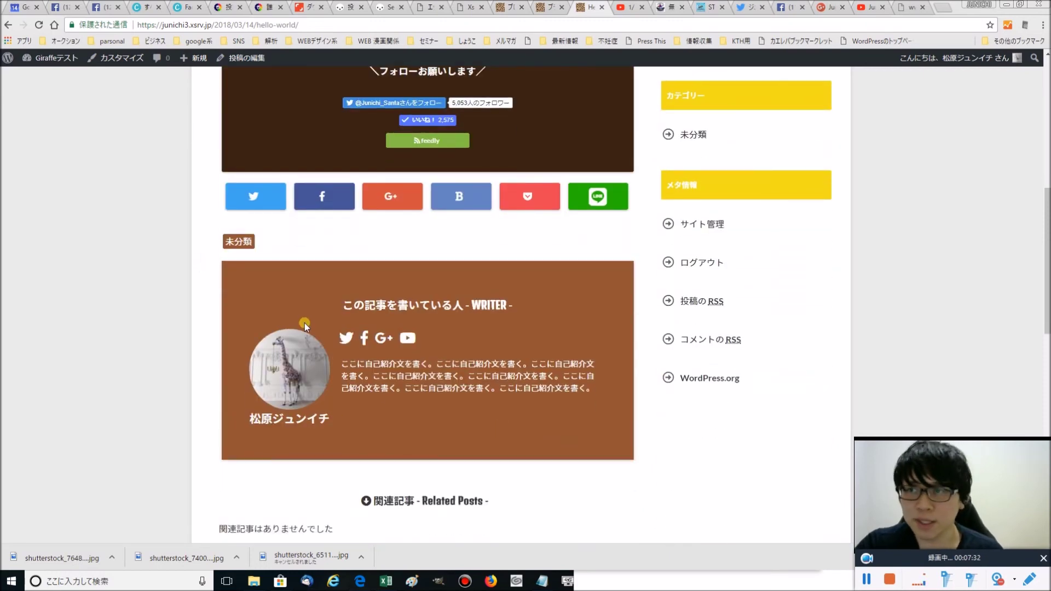
pyautogui.scroll(4, 301, 317)
pyautogui.scroll(4, 297, 322)
pyautogui.scroll(1, 292, 326)
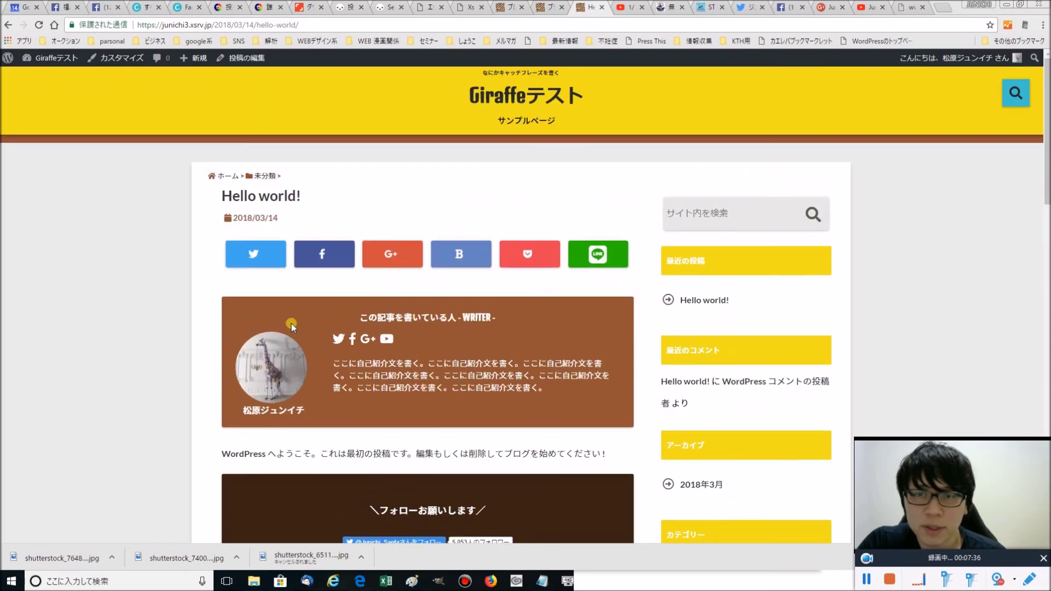
pyautogui.scroll(-3, 274, 324)
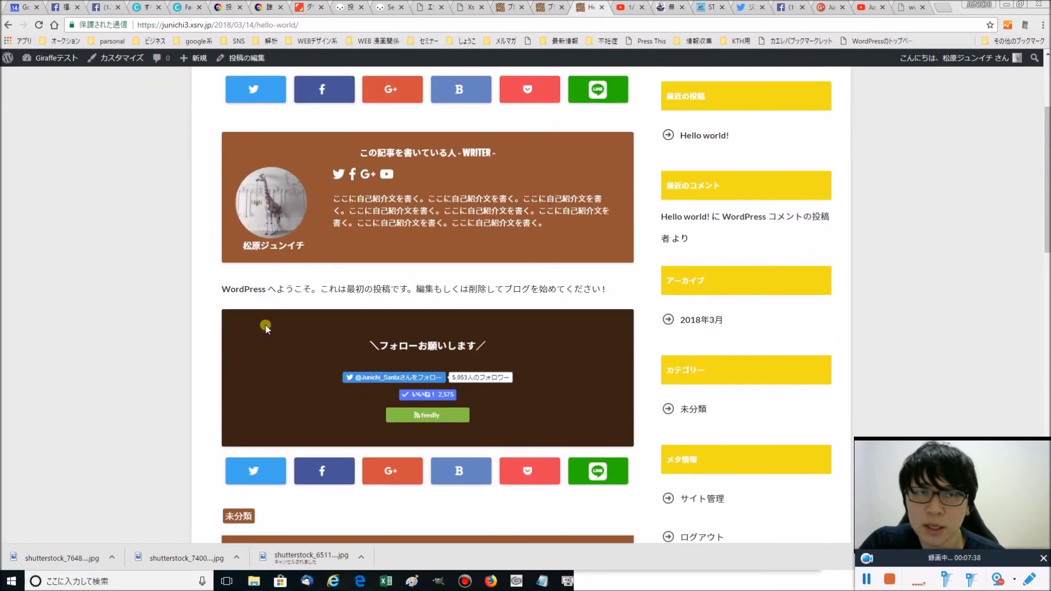
pyautogui.scroll(3, 251, 323)
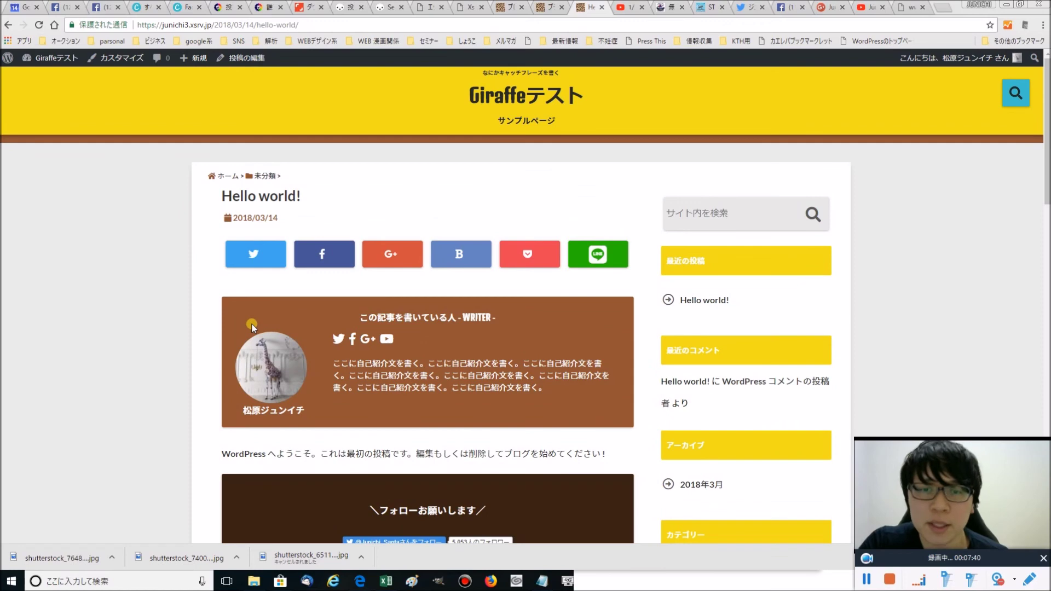
pyautogui.scroll(-2, 252, 324)
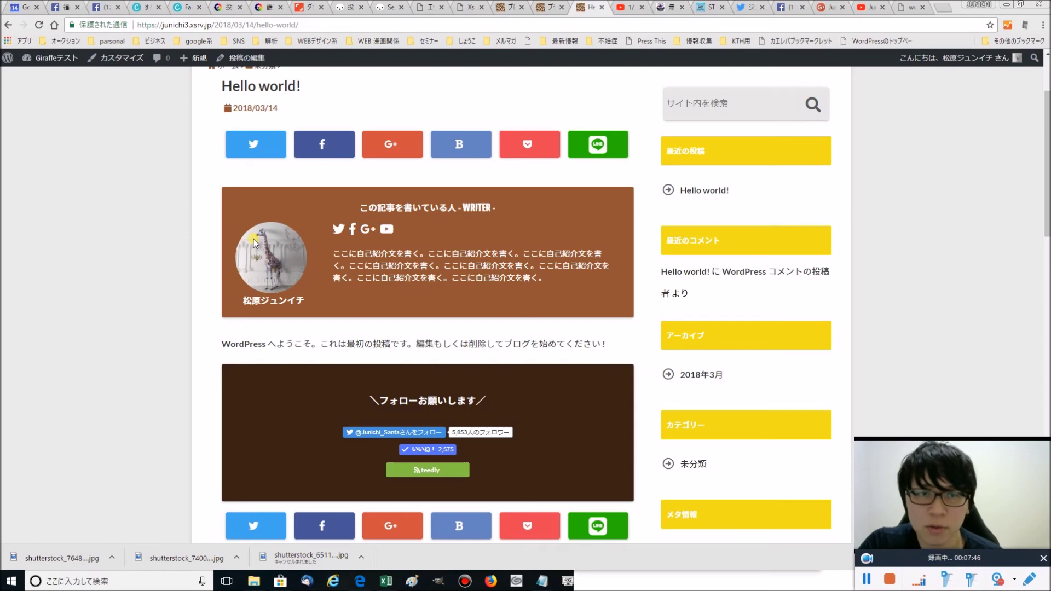
# Step: Open デザイン設定 in the theme customizer and bring up the Hello world! post in its preview
pyautogui.click(78, 73)
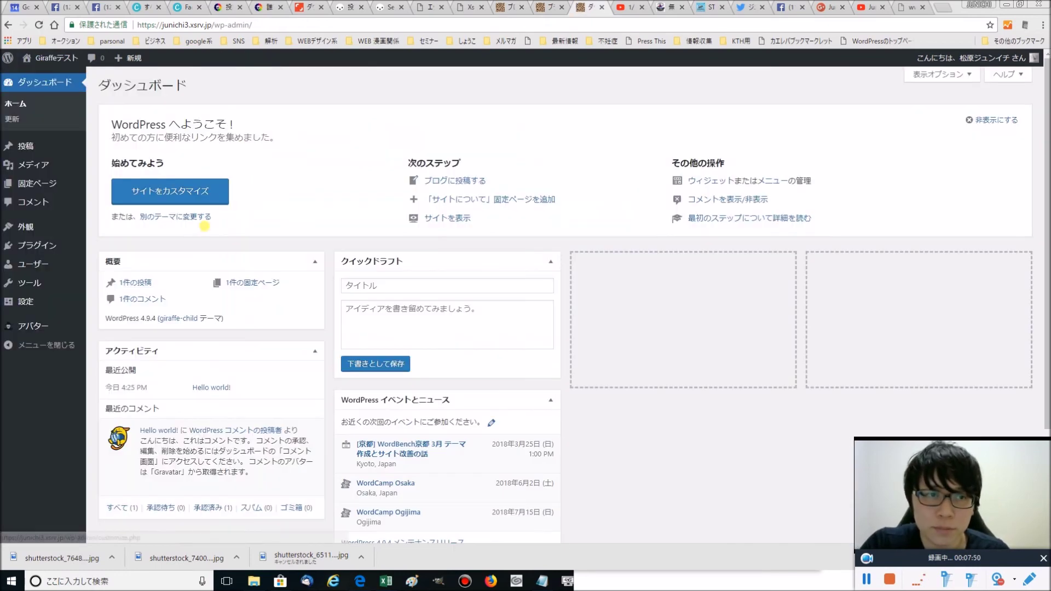
pyautogui.moveTo(74, 235)
pyautogui.click(103, 244)
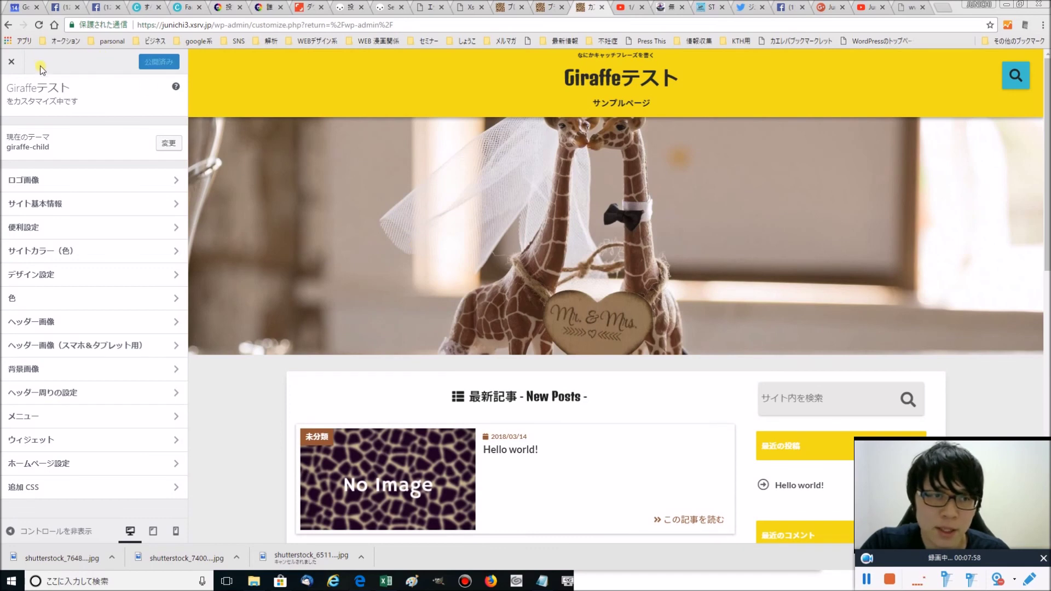
pyautogui.click(67, 275)
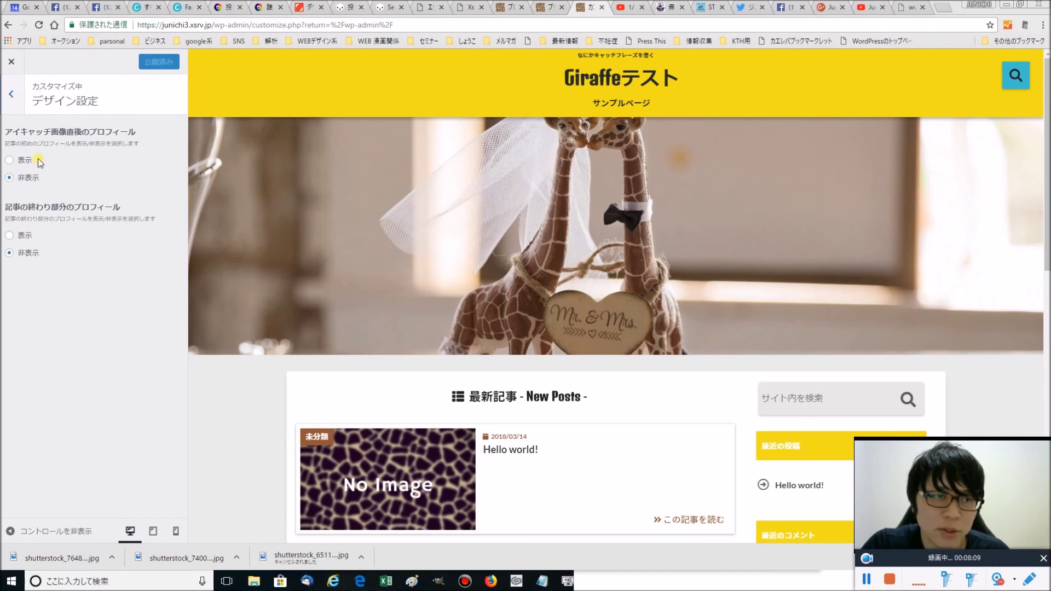
pyautogui.scroll(-3, 247, 307)
pyautogui.click(359, 296)
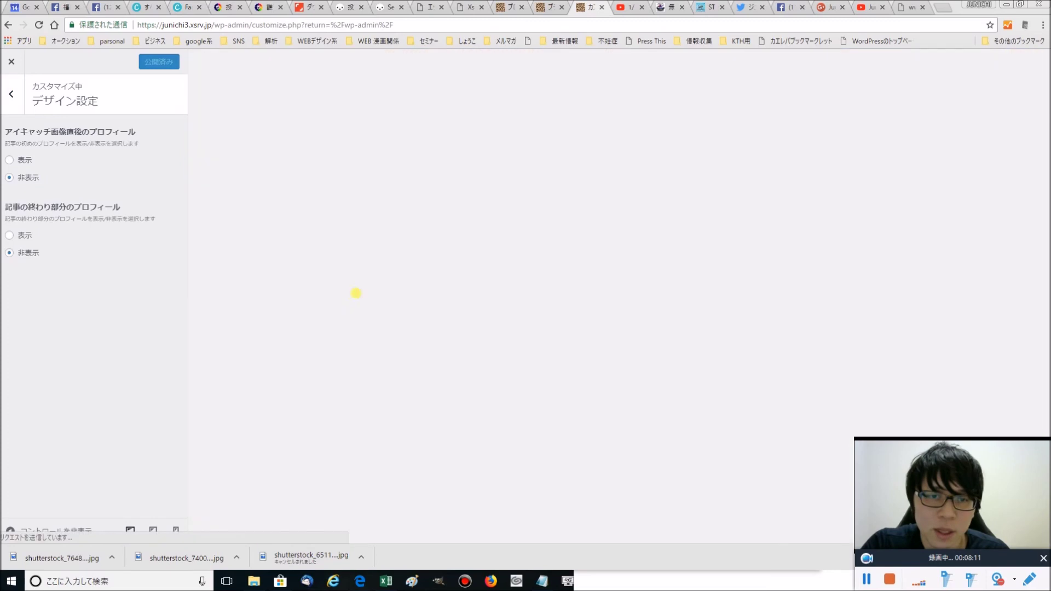
pyautogui.scroll(-3, 314, 269)
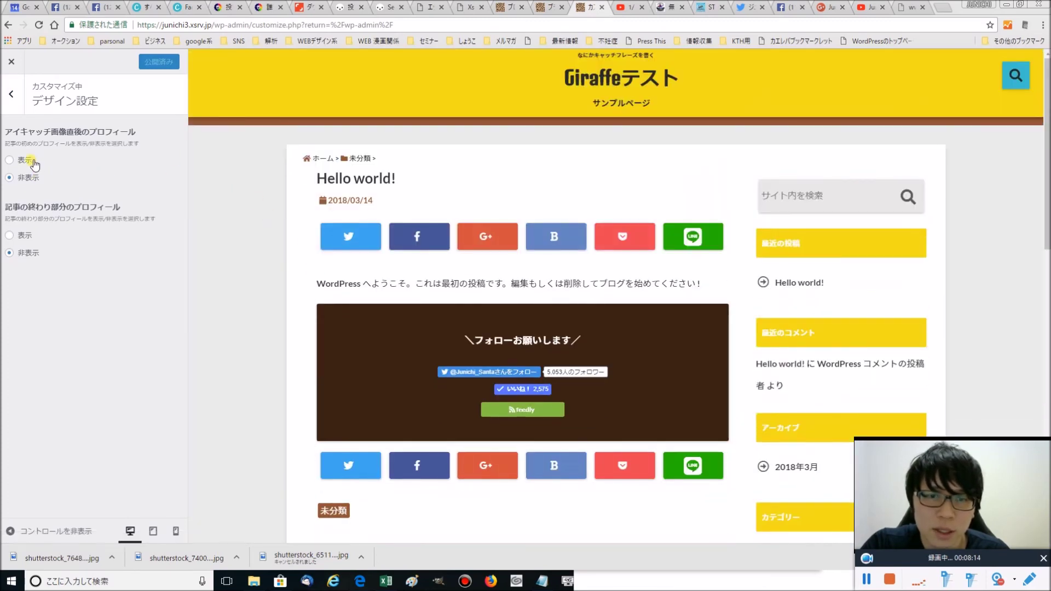
# Step: Preview the post with アイキャッチ画像直後のプロフィール shown and hidden, and with 記事の終わり部分のプロフィール toggled to 表示
pyautogui.click(30, 161)
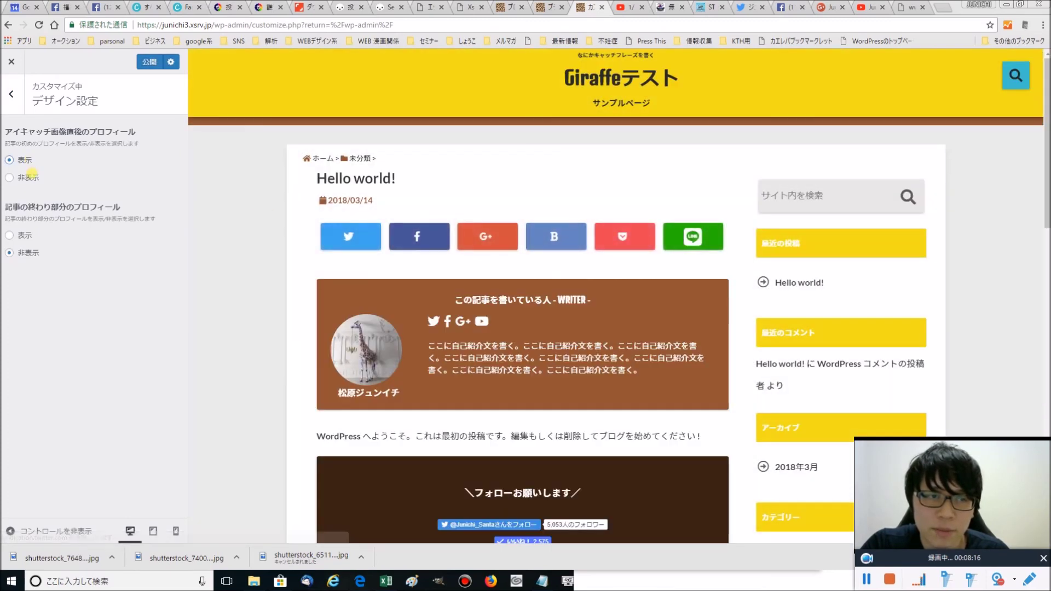
pyautogui.click(34, 178)
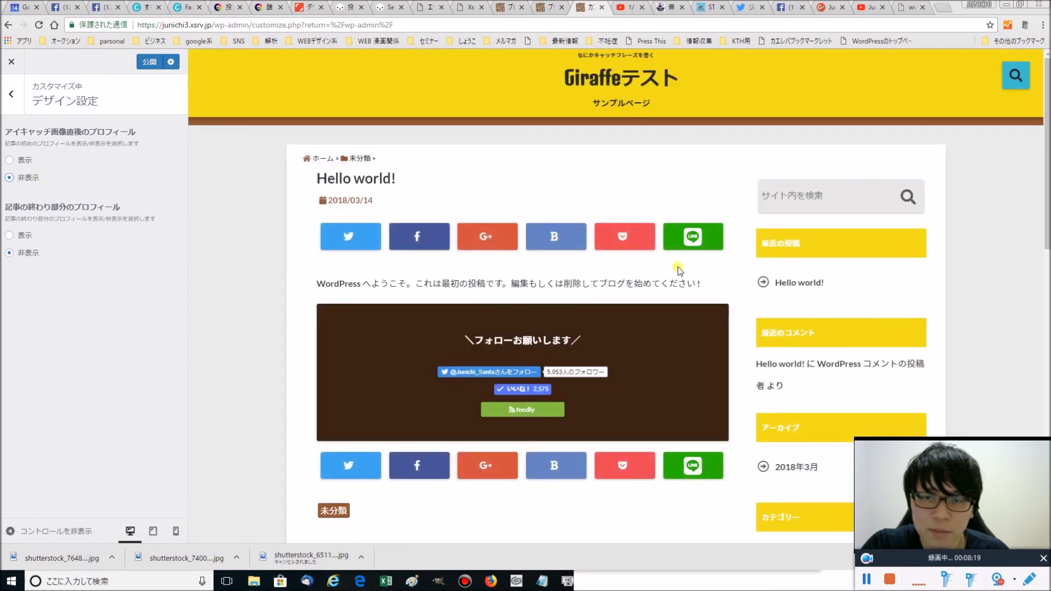
pyautogui.scroll(-2, 199, 237)
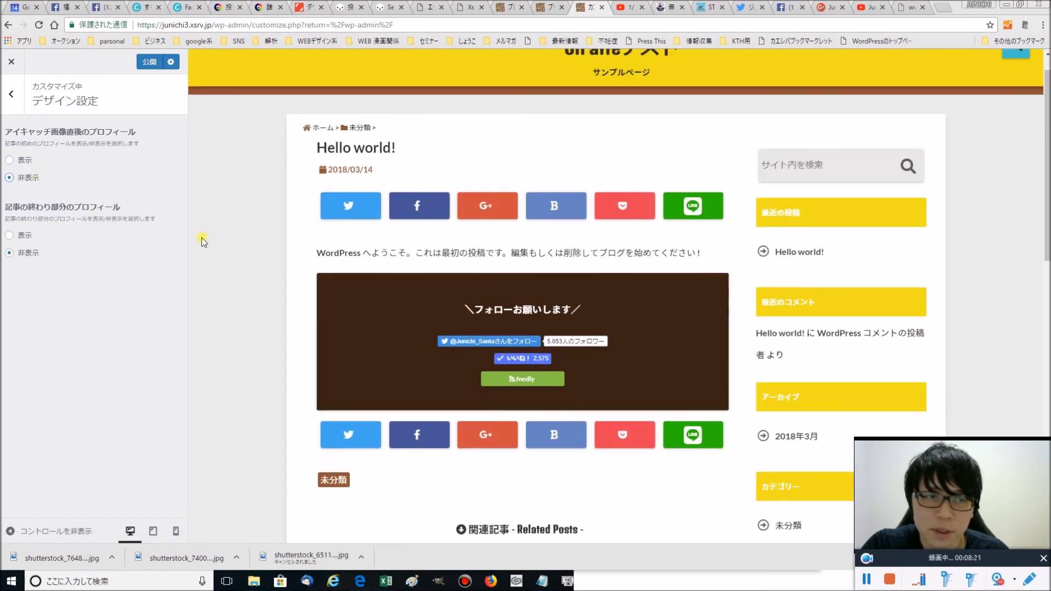
pyautogui.click(28, 236)
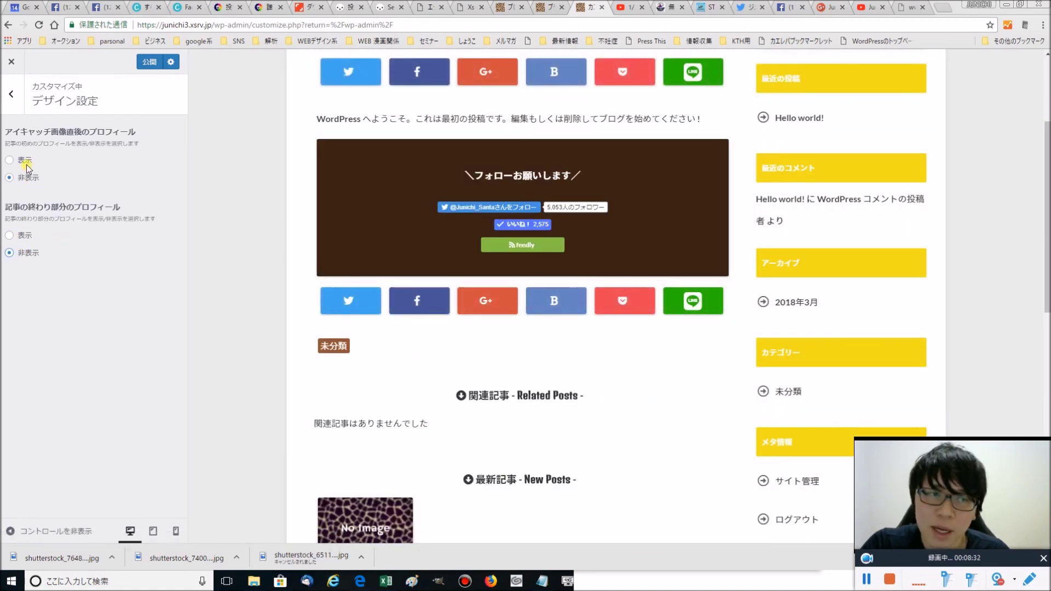
pyautogui.click(34, 241)
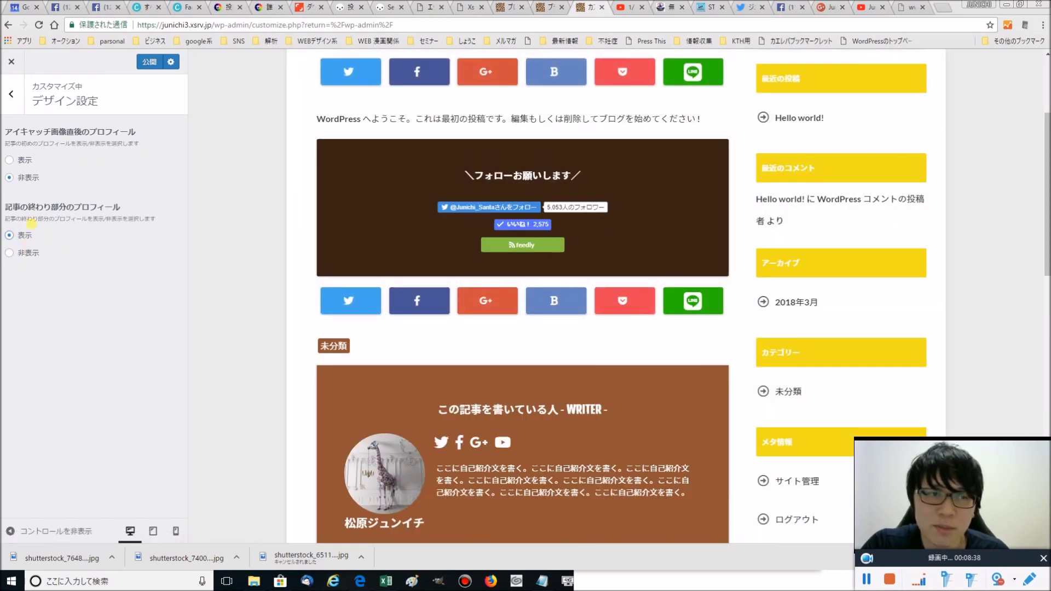
# Step: Set アイキャッチ画像直後のプロフィール to 表示 and 記事の終わり部分のプロフィール to 非表示, and publish the changes
pyautogui.click(34, 253)
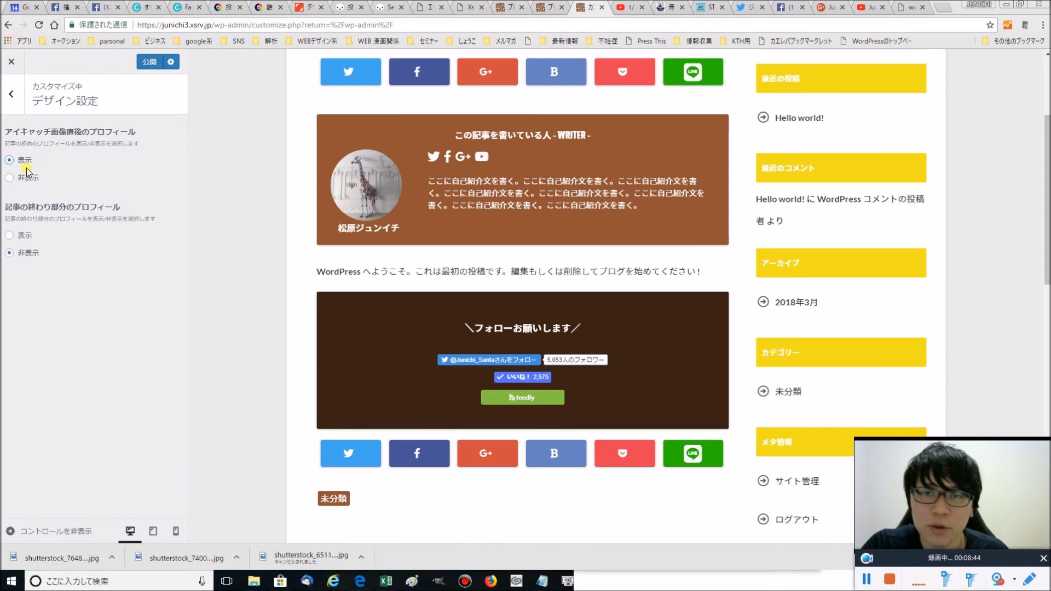
pyautogui.click(150, 62)
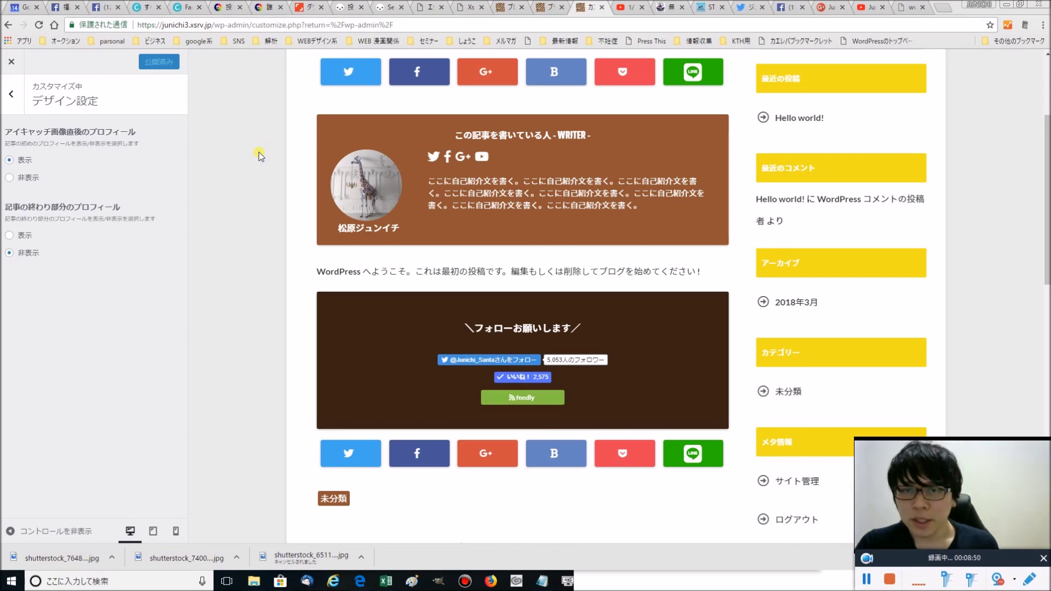
pyautogui.scroll(3, 296, 192)
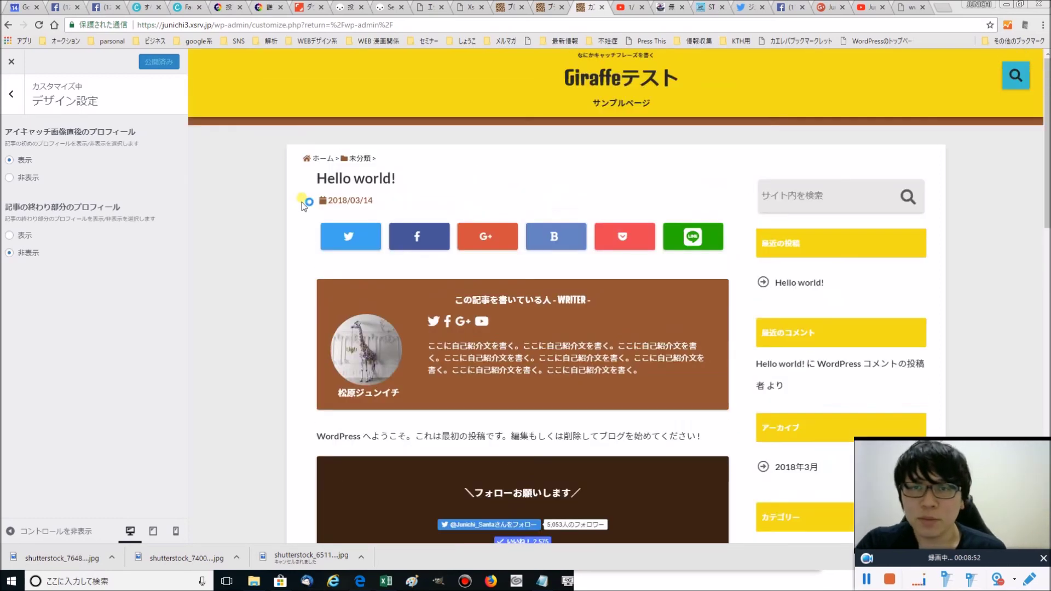